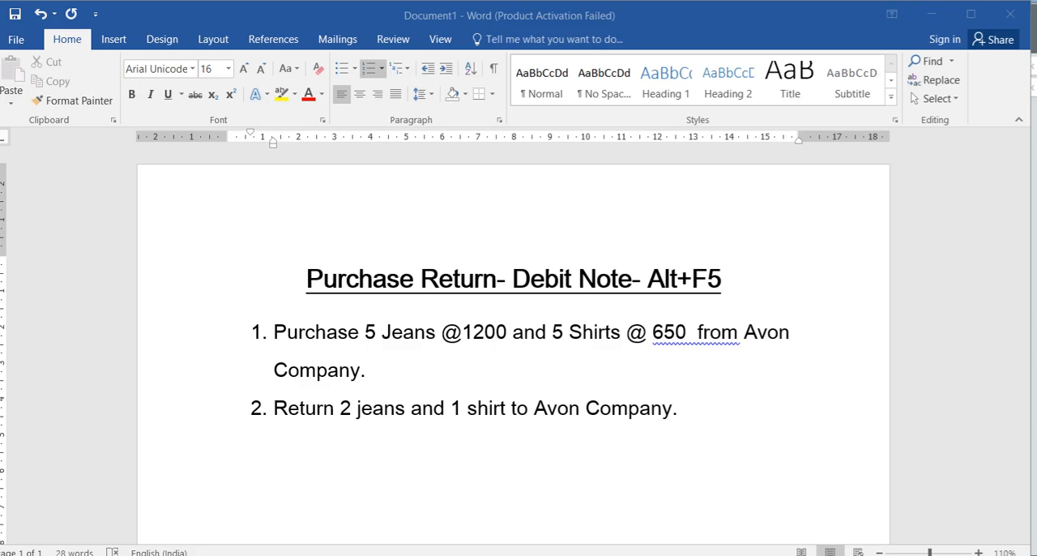
# Switch to TallyPrime and create a new company named Returns
pyautogui.hotkey('alt', 'Tab')
pyautogui.press('F3')
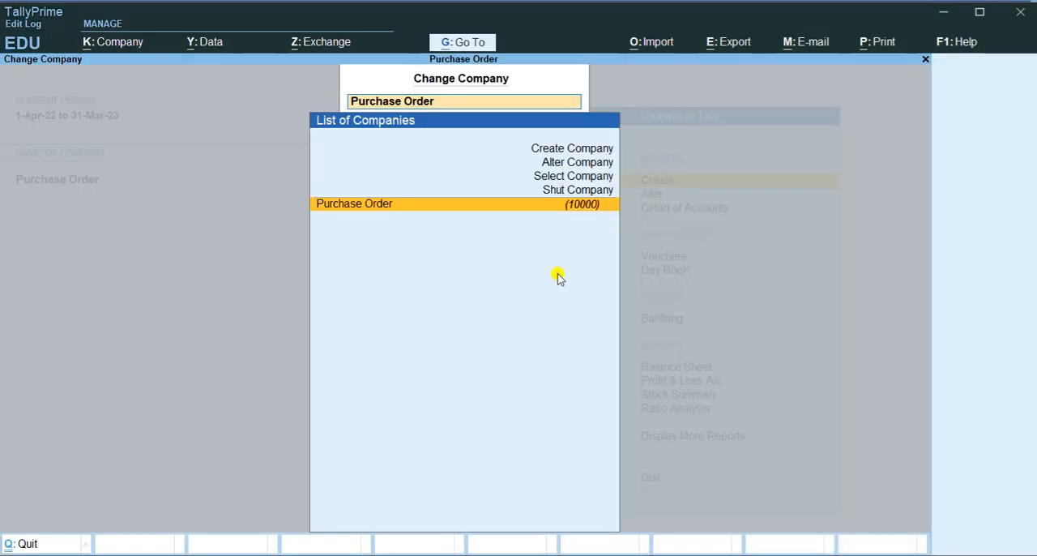
pyautogui.press('Up')
pyautogui.press('Up')
pyautogui.press('Up')
pyautogui.press('Up')
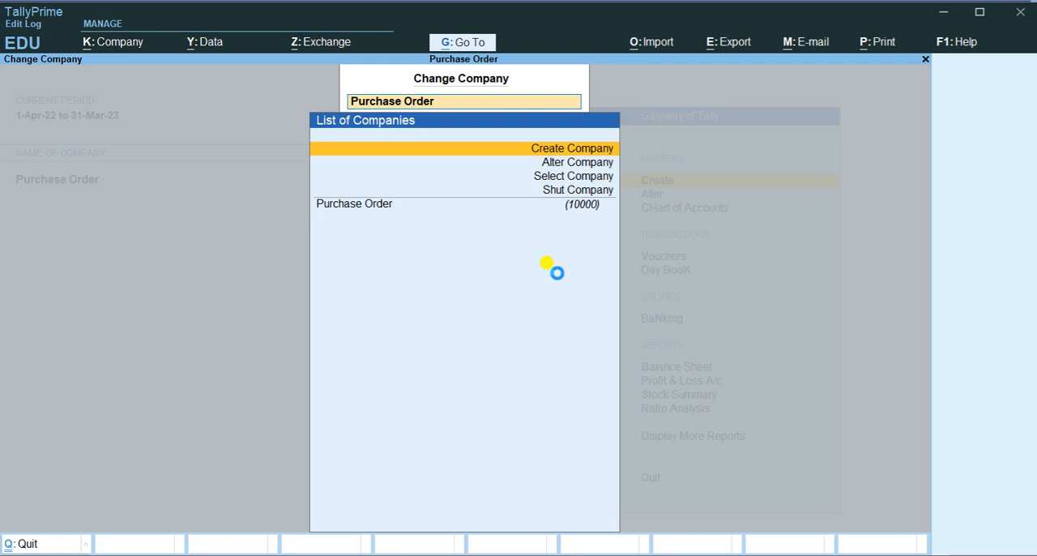
pyautogui.press('Return')
pyautogui.write('Returns')
pyautogui.press('Return')
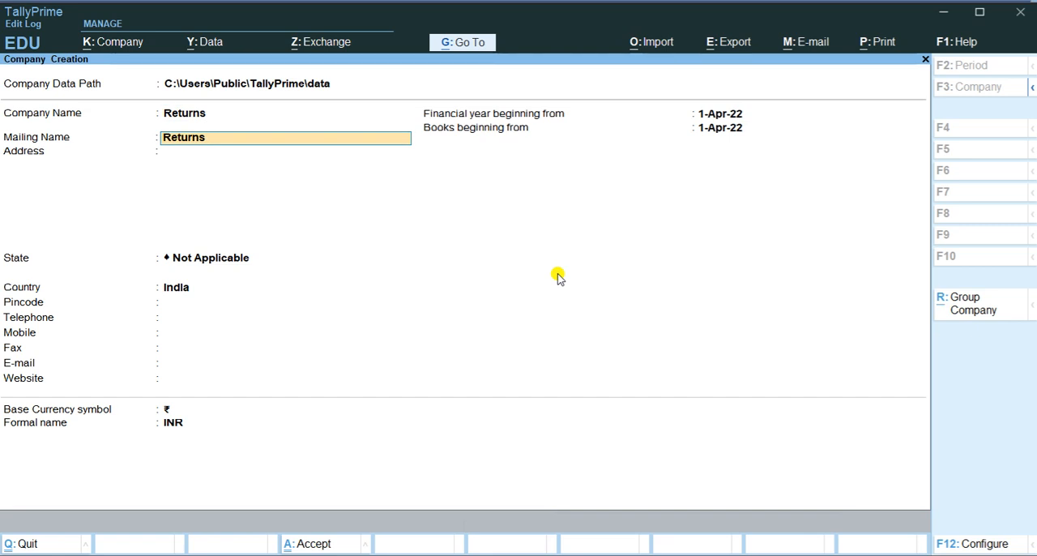
pyautogui.press('ctrl')
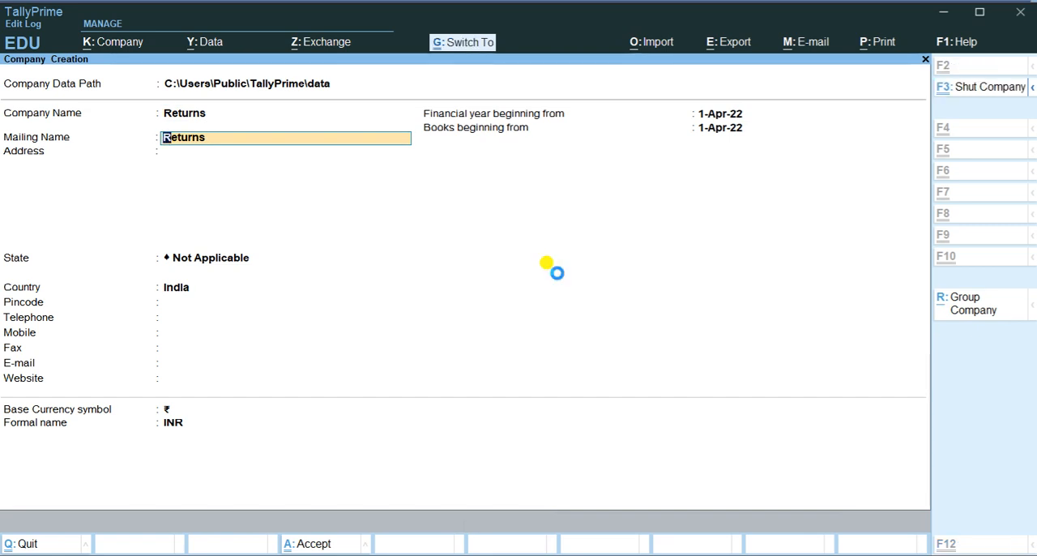
pyautogui.hotkey('ctrl', 'a')
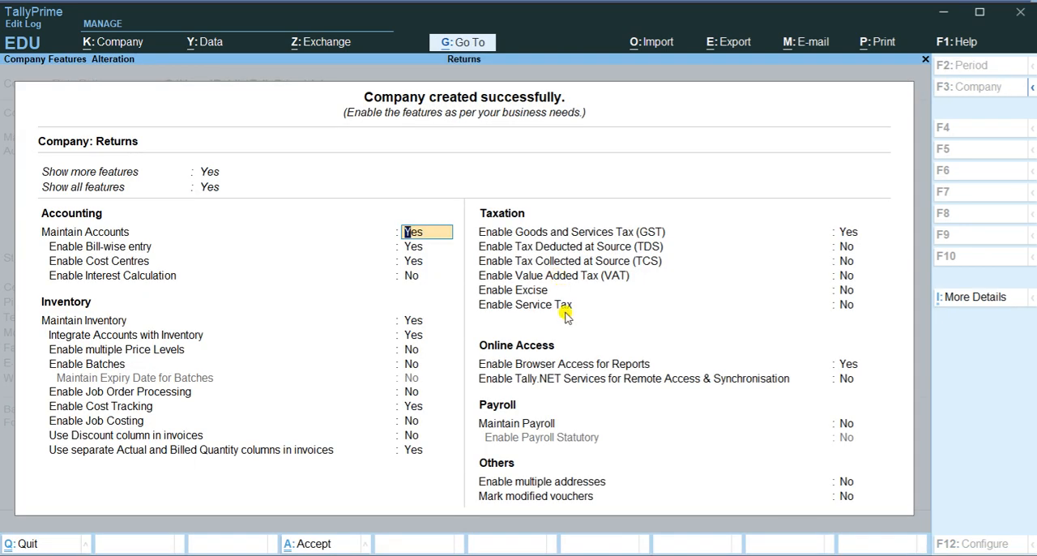
# Disable cost centres for the Returns company and accept the remaining company features
pyautogui.click(414, 233)
pyautogui.press('Return')
pyautogui.write('n')
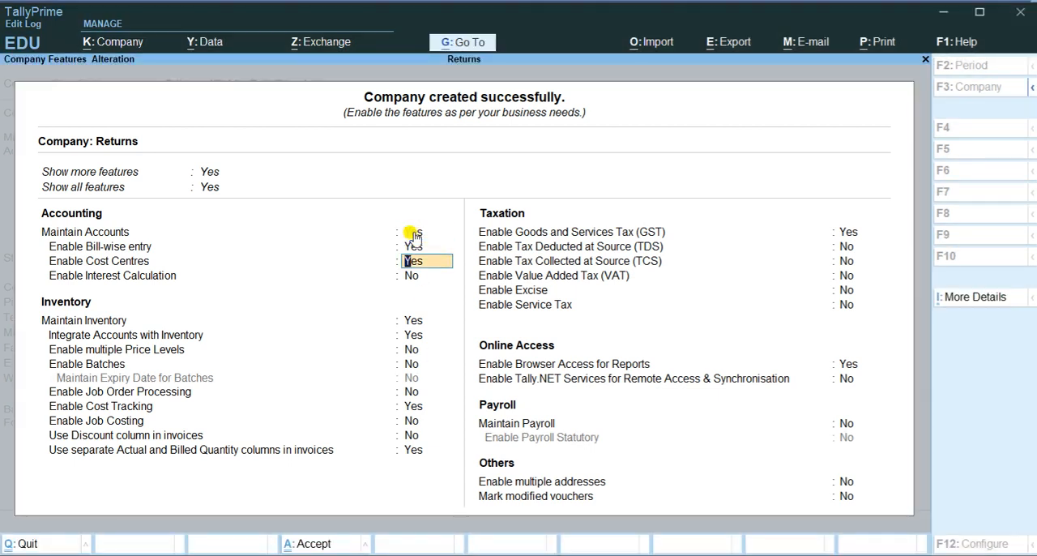
pyautogui.press('Return')
pyautogui.press('Return')
pyautogui.press('Return')
pyautogui.press('Return')
pyautogui.press('Return')
pyautogui.press('Return')
pyautogui.press('Return')
pyautogui.press('Return')
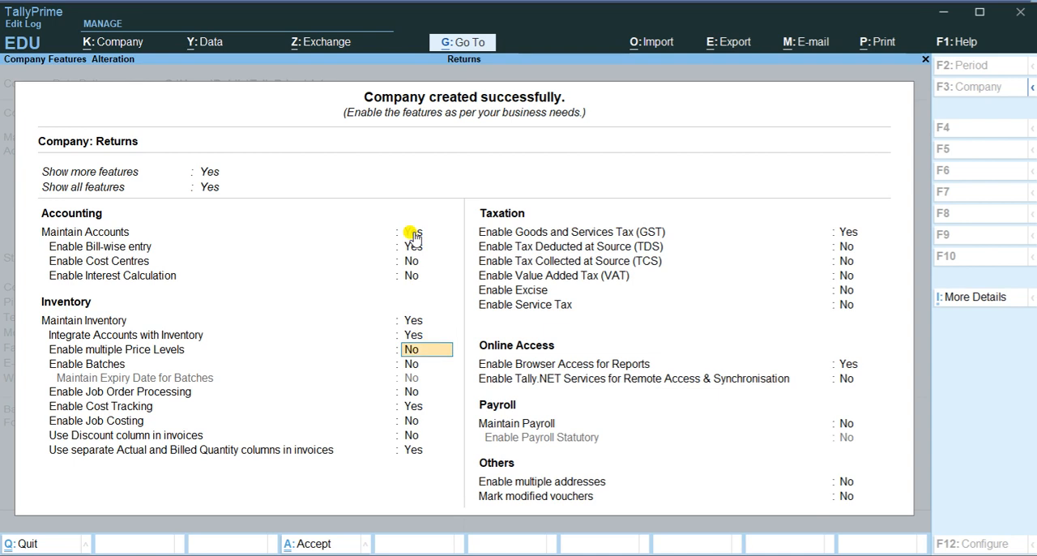
pyautogui.press('Return')
pyautogui.press('Return')
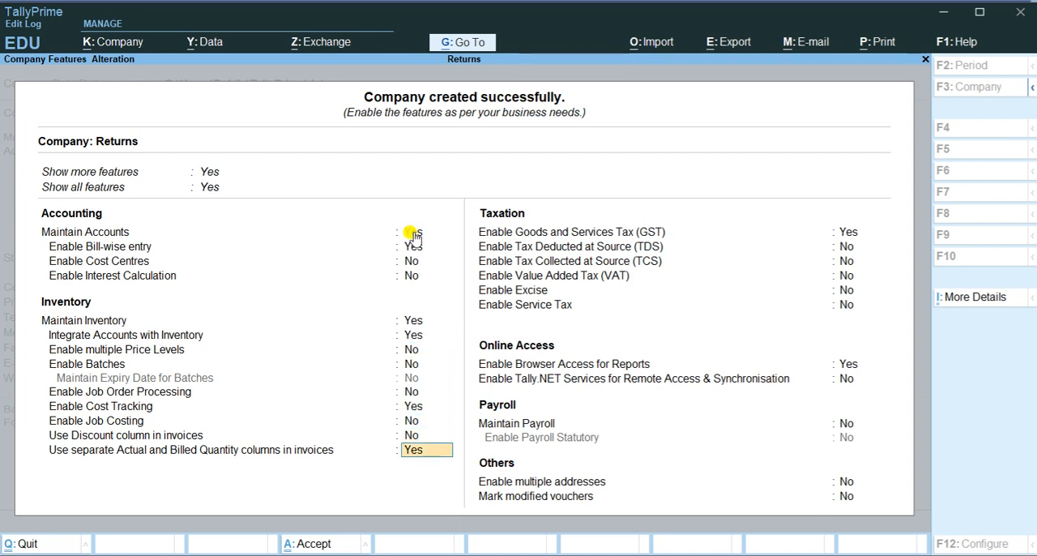
pyautogui.press('Return')
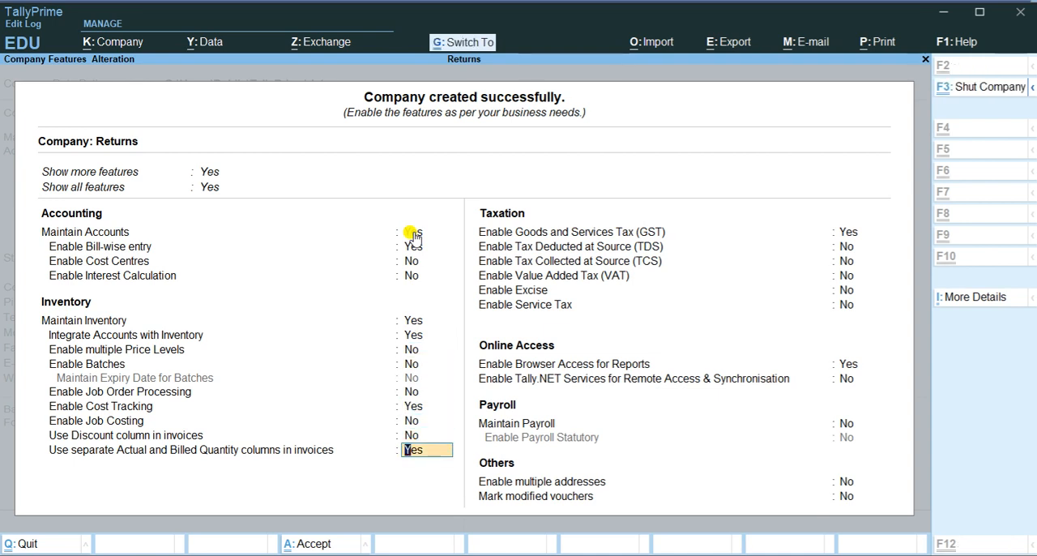
# Open voucher entry with a new Debit Note for the Returns company
pyautogui.press('Down')
pyautogui.press('Down')
pyautogui.press('Down')
pyautogui.press('Down')
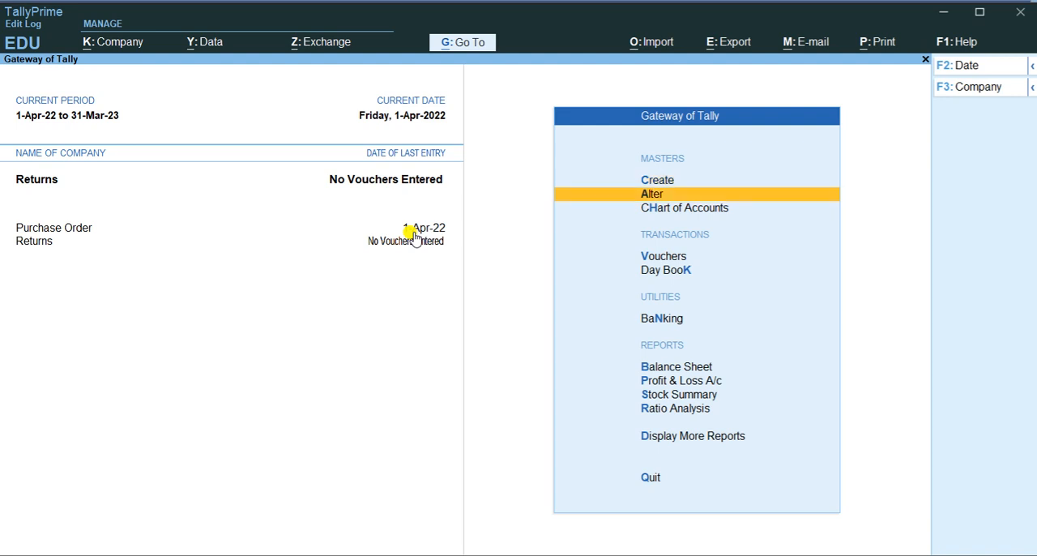
pyautogui.press('Up')
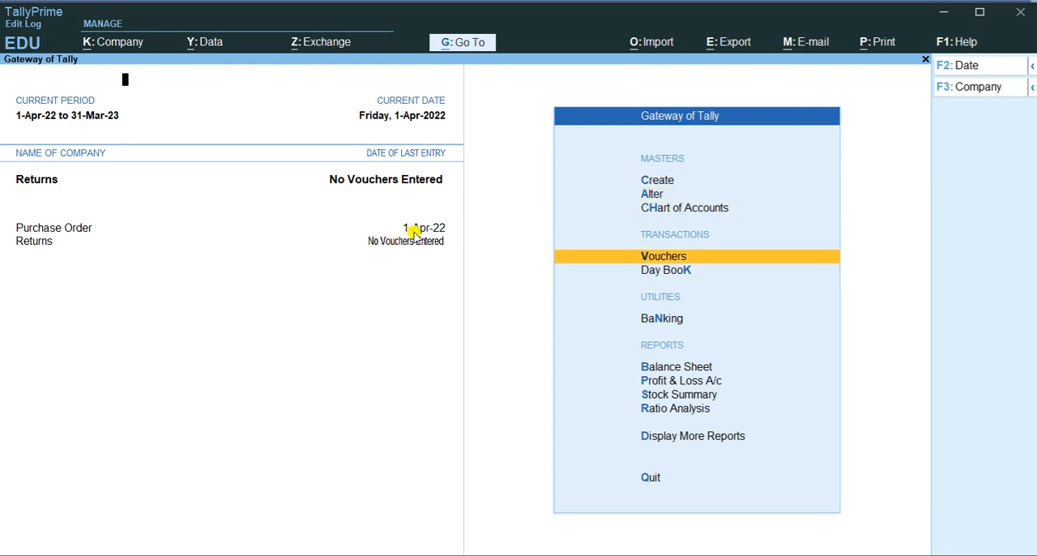
pyautogui.press('Return')
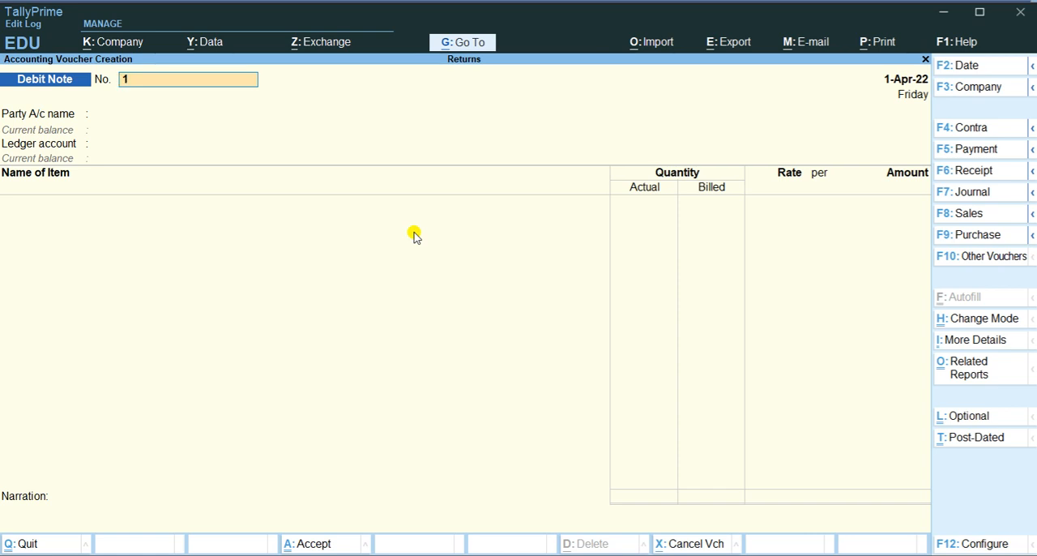
# Check the purchase and return transactions in the Word document, and return to TallyPrime
pyautogui.press('alt')
pyautogui.hotkey('alt', 'Tab')
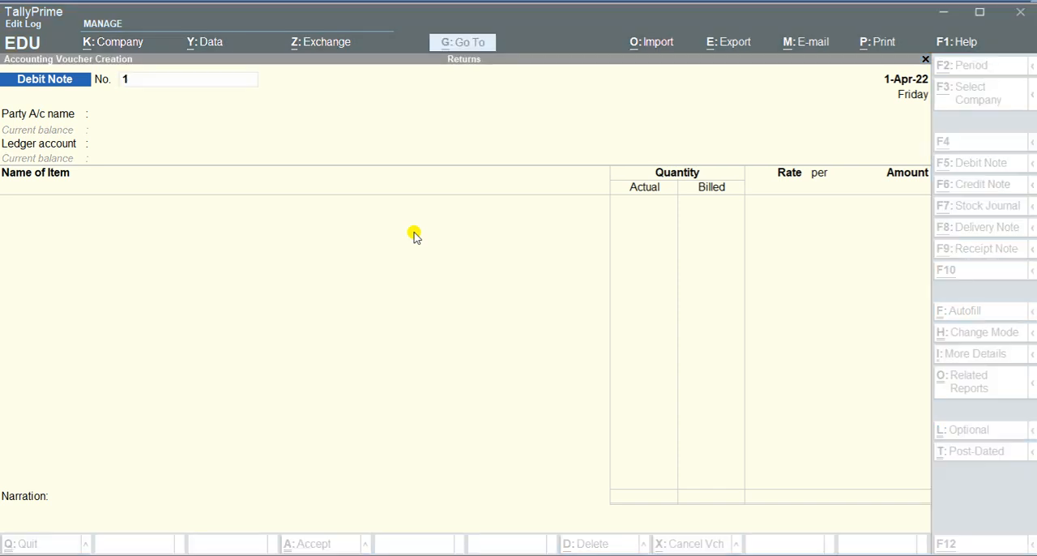
pyautogui.hotkey('alt', 'Tab')
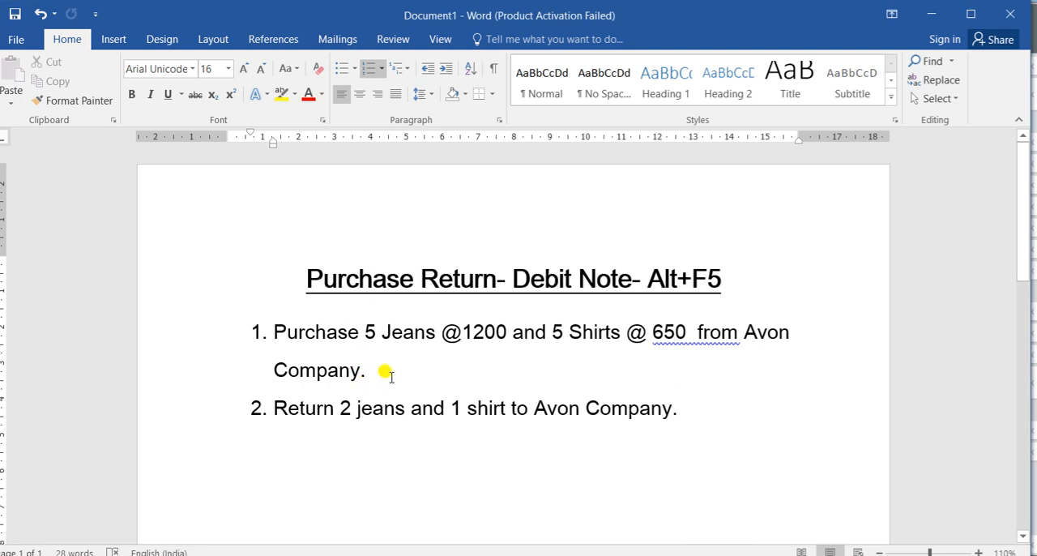
pyautogui.hotkey('alt', 'Tab')
pyautogui.hotkey('alt', 'Tab')
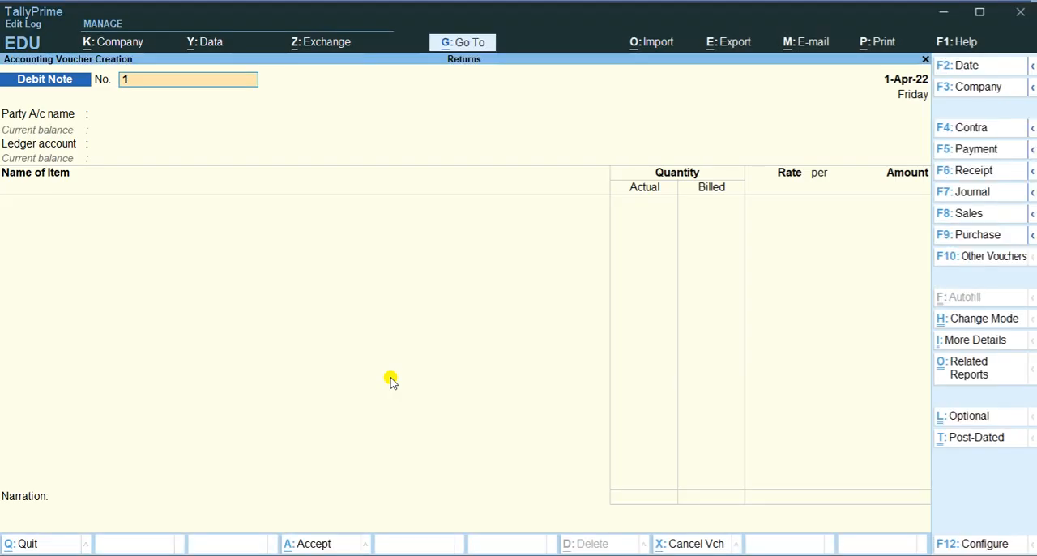
# Start a Purchase voucher with supplier invoice number 101 dated 1-Apr-22
pyautogui.press('F9')
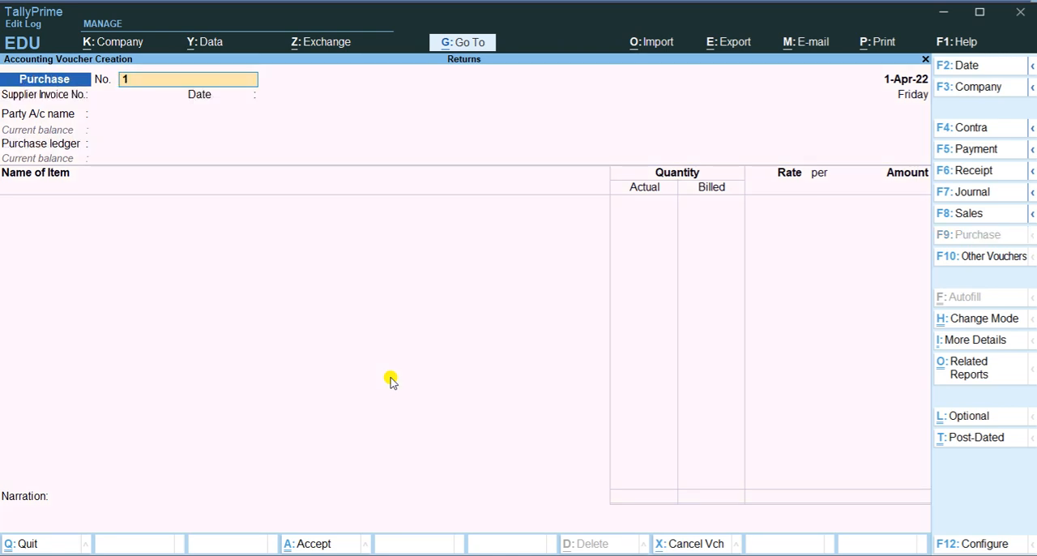
pyautogui.press('Return')
pyautogui.write('10')
pyautogui.press('Return')
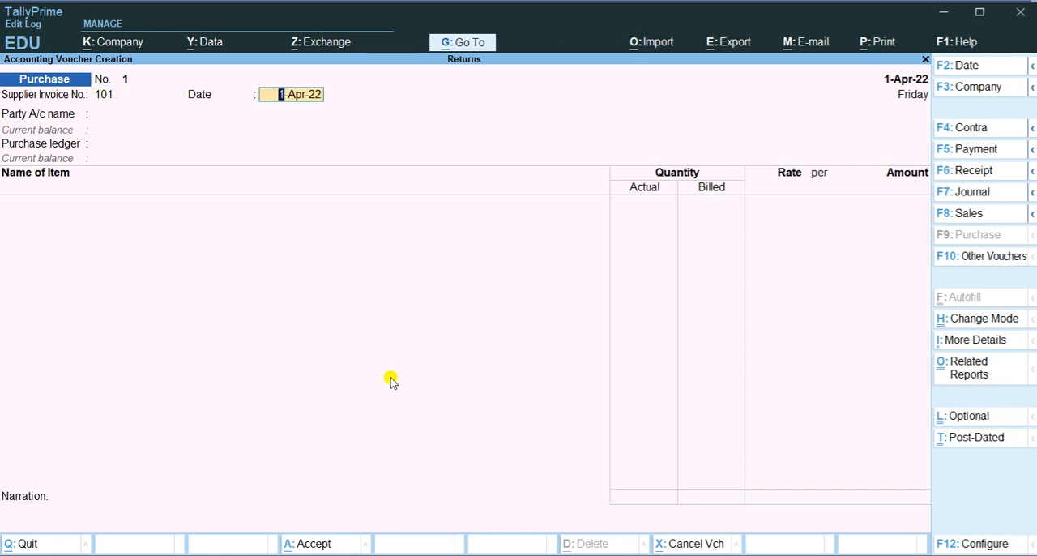
pyautogui.press('Return')
# Create the party ledger Avon under Sundry Creditors without bill-by-bill balances and set it as the voucher's party
pyautogui.press('Up')
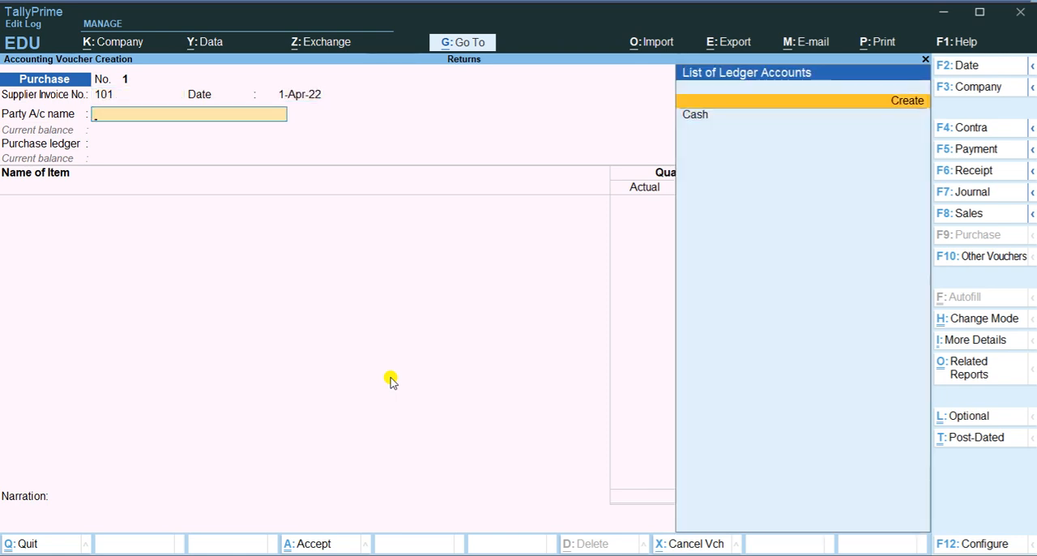
pyautogui.press('Return')
pyautogui.write('Avon')
pyautogui.press('Return')
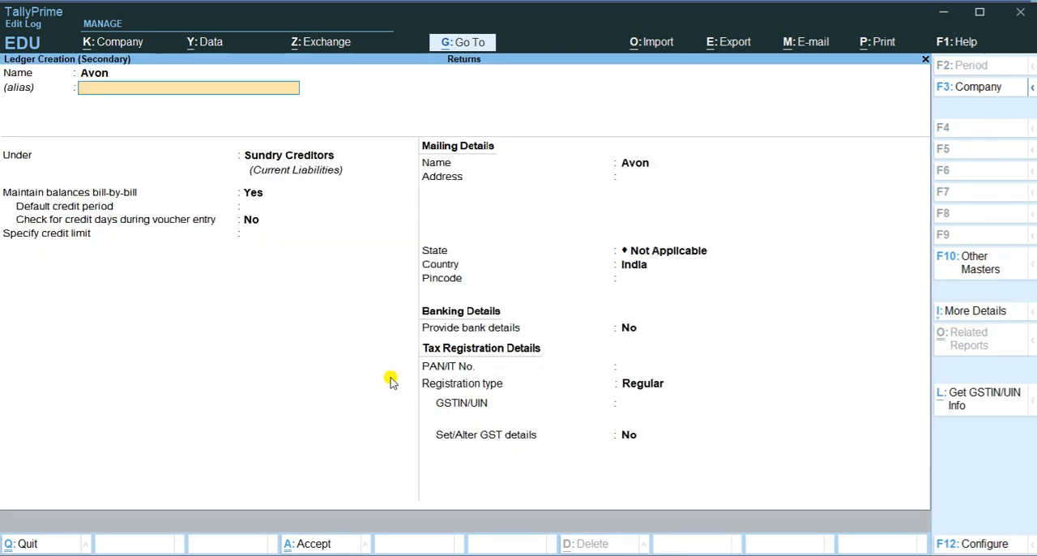
pyautogui.press('Return')
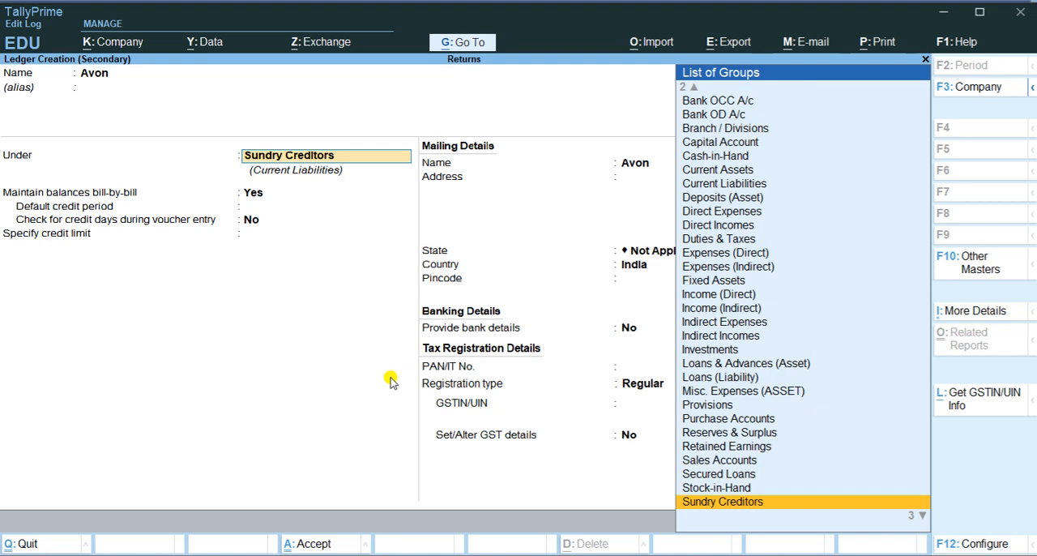
pyautogui.click(370, 554)
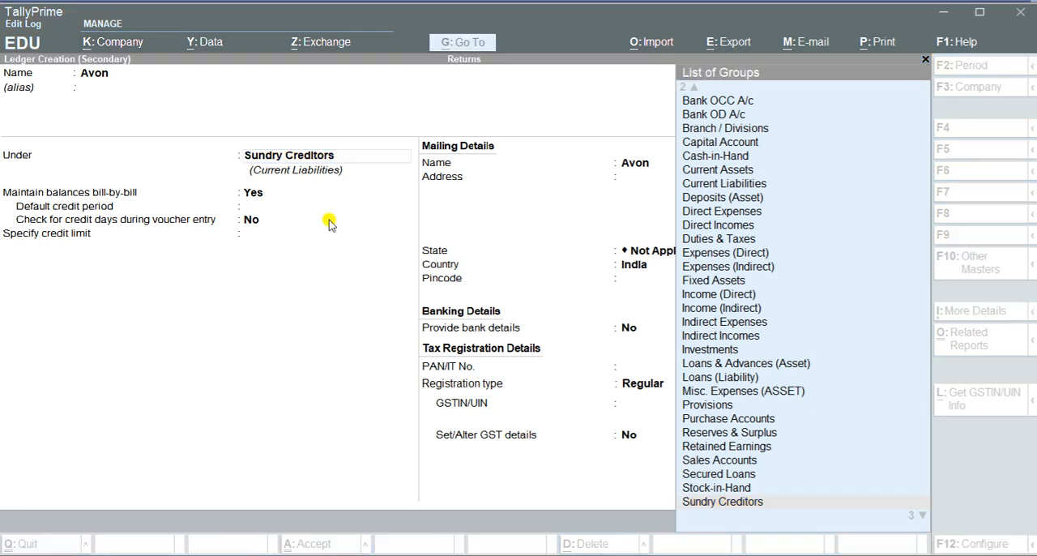
pyautogui.click(309, 157)
pyautogui.press('Return')
pyautogui.write('n')
pyautogui.press('Return')
pyautogui.press('ctrl')
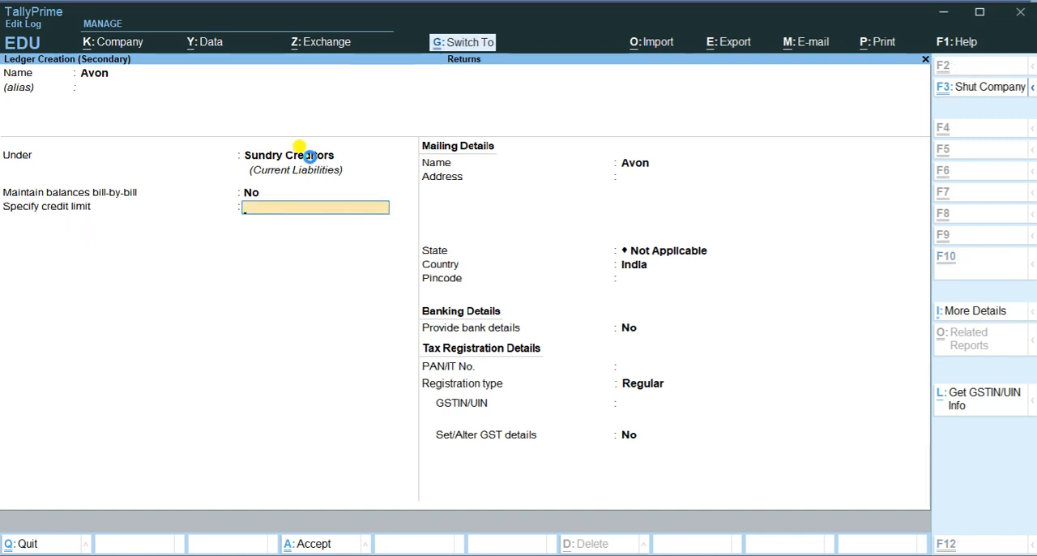
pyautogui.hotkey('ctrl', 'a')
pyautogui.hotkey('ctrl', 'a')
pyautogui.hotkey('ctrl', 'a')
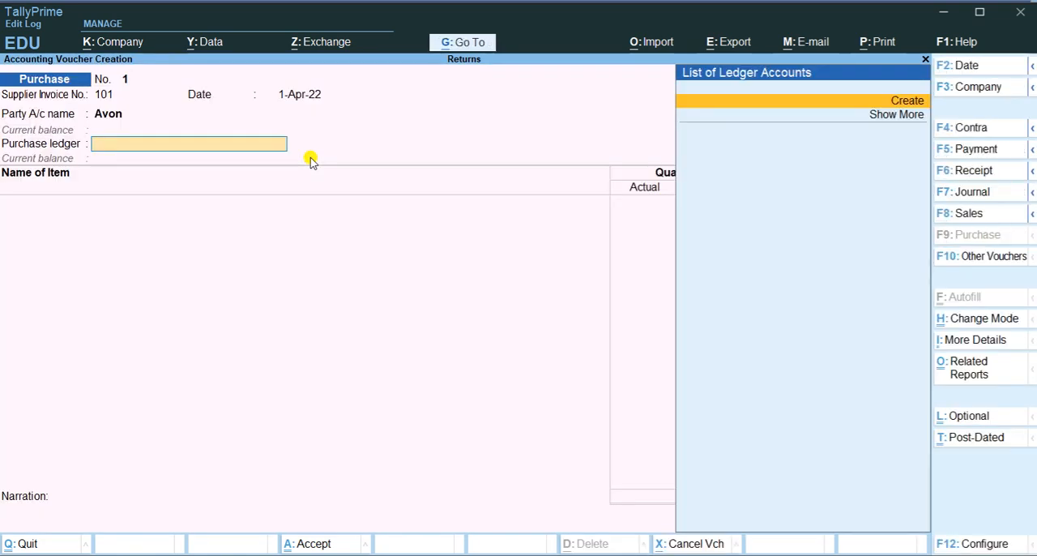
# Create a ledger named Purchase under Purchase Accounts and use it as the voucher's purchase ledger
pyautogui.press('Return')
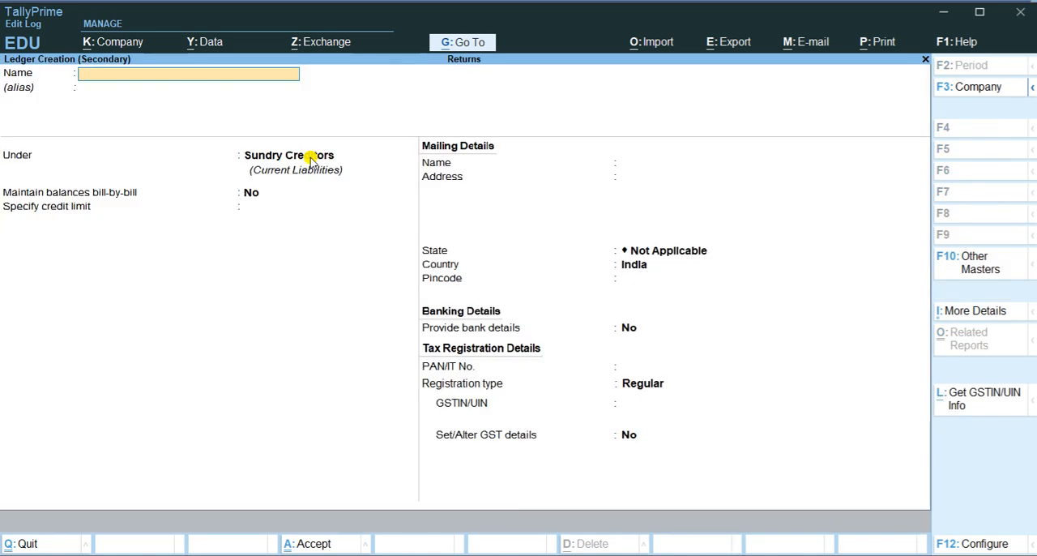
pyautogui.write('Purchase')
pyautogui.press('Return')
pyautogui.press('Return')
pyautogui.write('Purch')
pyautogui.press('Return')
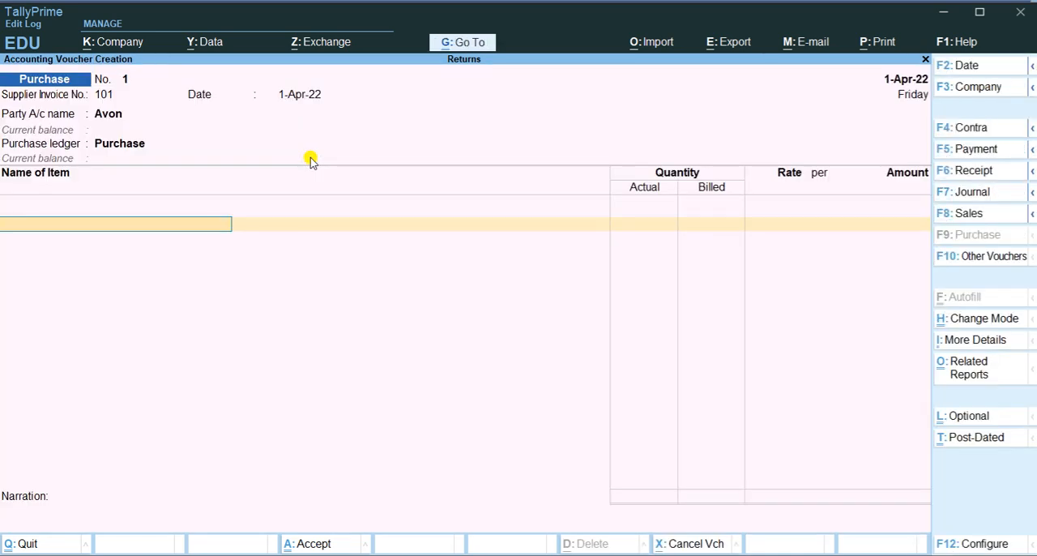
# Check the item names, quantities and rates of the purchase in the Word document, and return to TallyPrime
pyautogui.hotkey('alt', 'c')
pyautogui.hotkey('alt', 'Tab')
pyautogui.hotkey('alt', 'Tab')
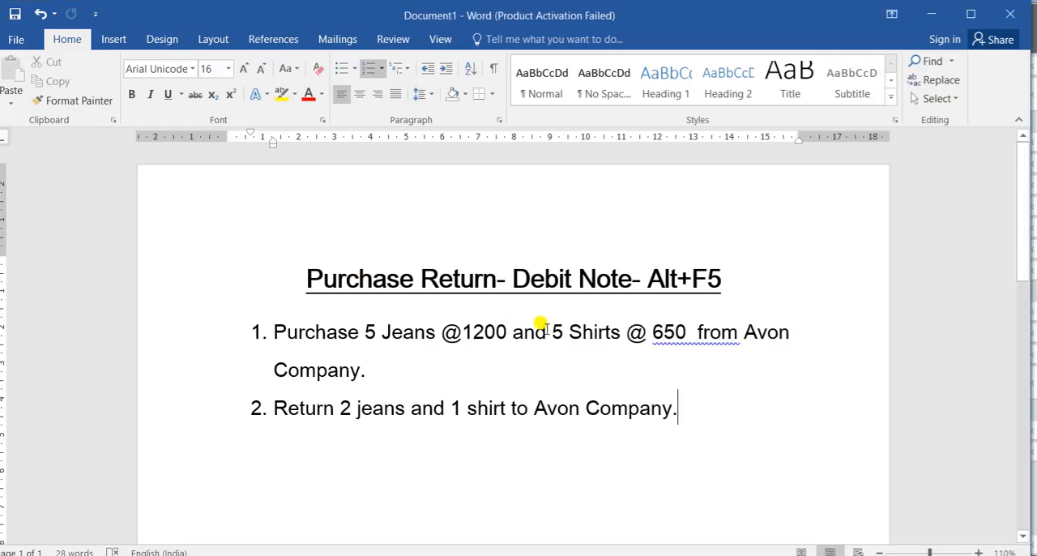
pyautogui.hotkey('alt', 'Tab')
pyautogui.hotkey('alt', 'Tab')
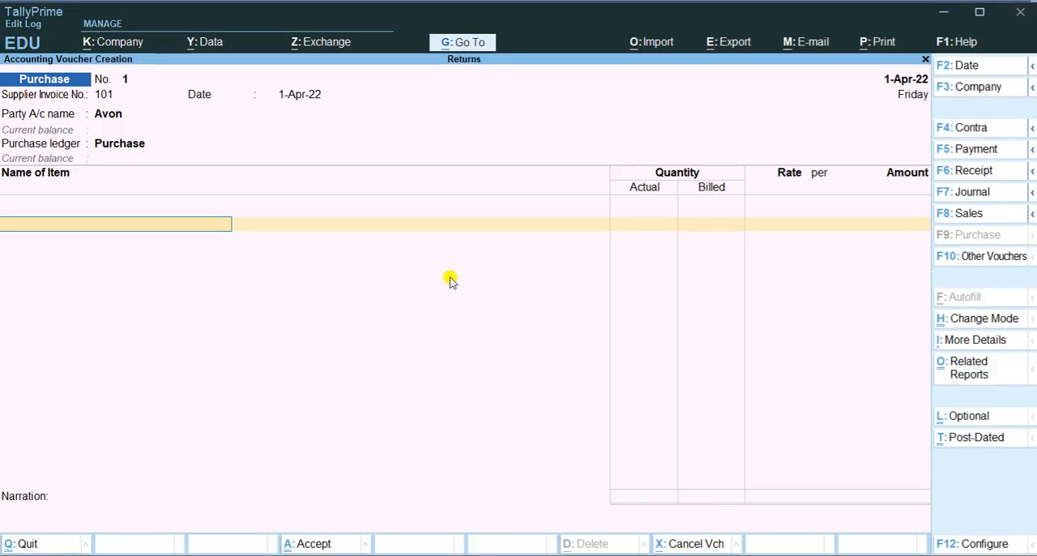
# Start a new stock item named Jeans from the voucher's item list
pyautogui.press('Up')
pyautogui.press('Return')
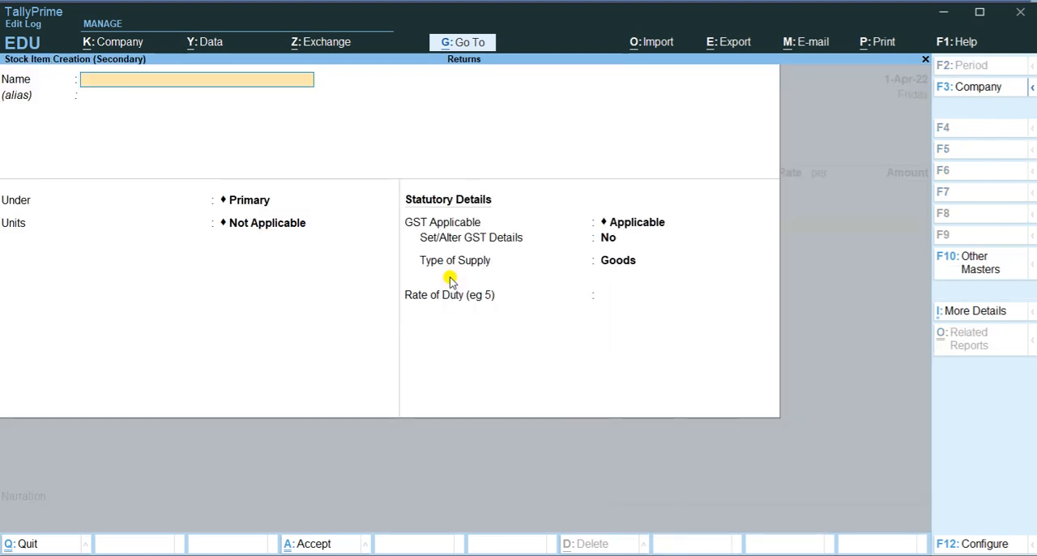
pyautogui.write('Jeans')
pyautogui.press('Return')
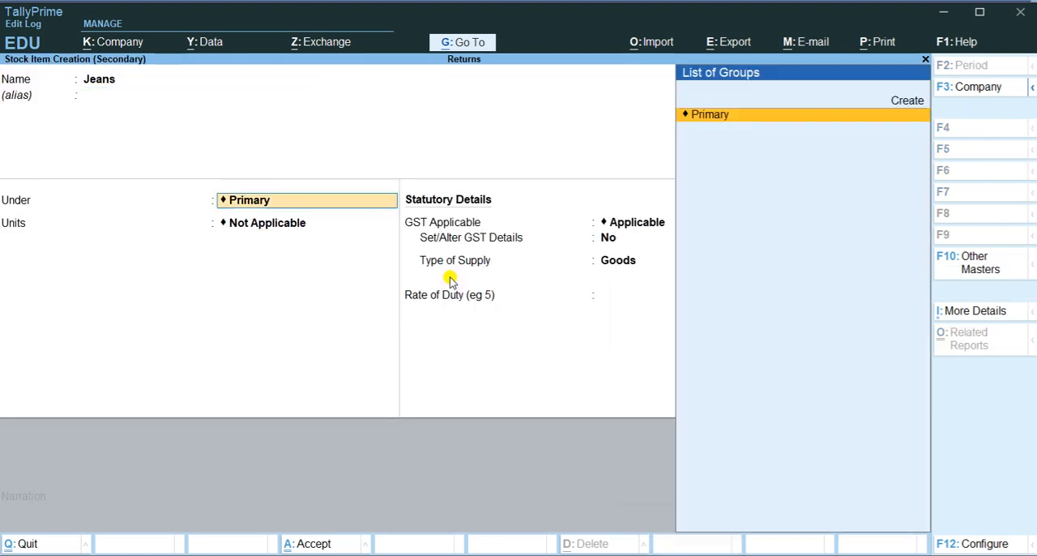
# Create the primary stock group Garments with item quantities added, and place the Jeans item under it
pyautogui.press('Return')
pyautogui.write('Garments')
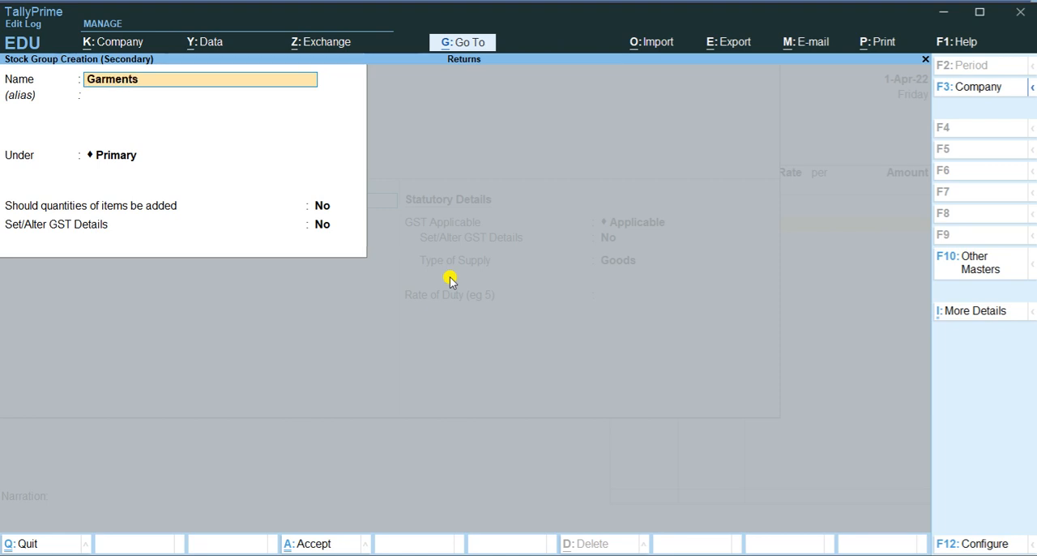
pyautogui.press('Return')
pyautogui.press('Return')
pyautogui.press('Return')
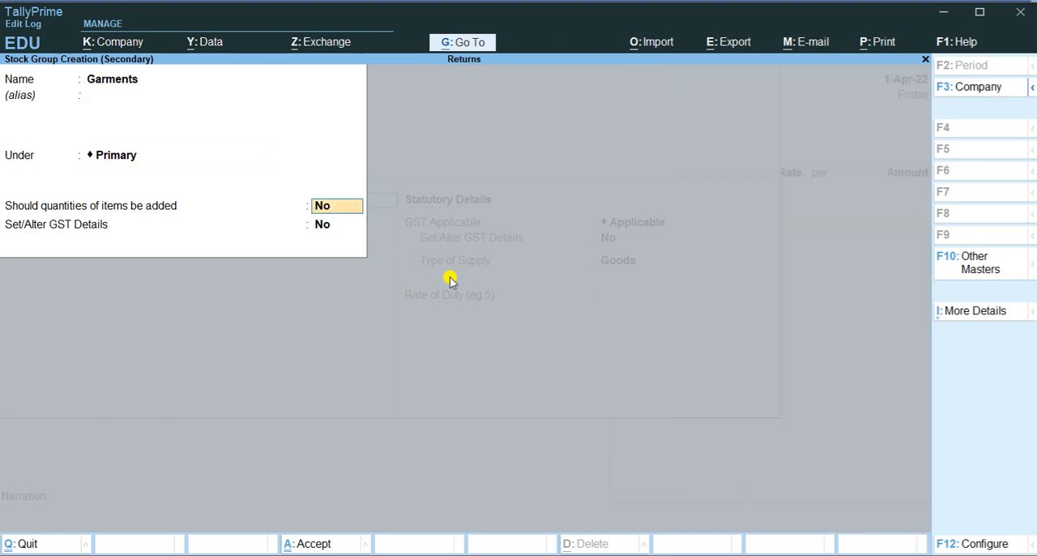
pyautogui.write('y')
pyautogui.press('Return')
pyautogui.press('Return')
pyautogui.press('Return')
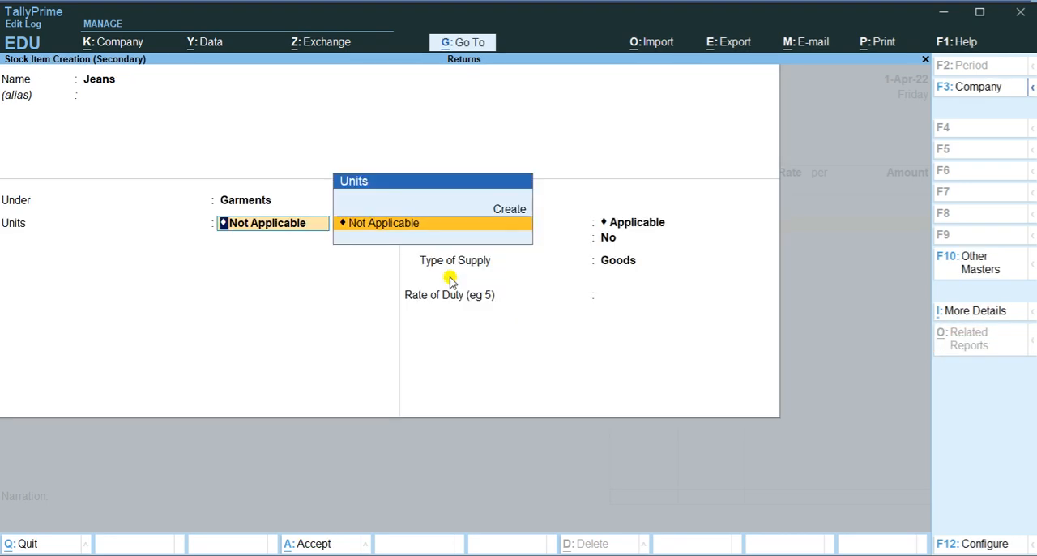
# Create a simple unit with the symbol pcs and 0 decimal places for the Jeans item
pyautogui.press('Up')
pyautogui.press('Return')
pyautogui.write('pcs')
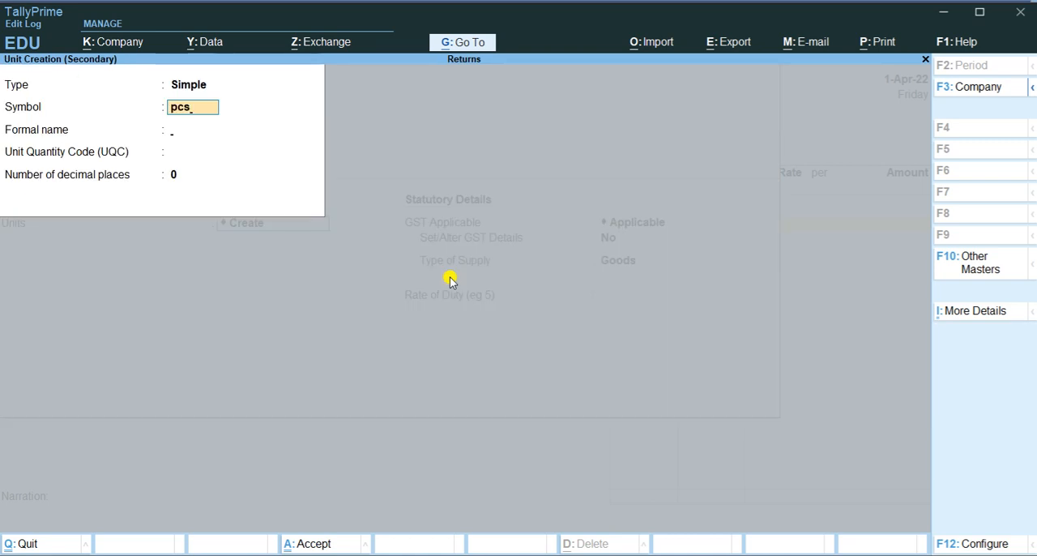
pyautogui.press('Return')
pyautogui.press('Return')
pyautogui.press('Return')
pyautogui.press('Return')
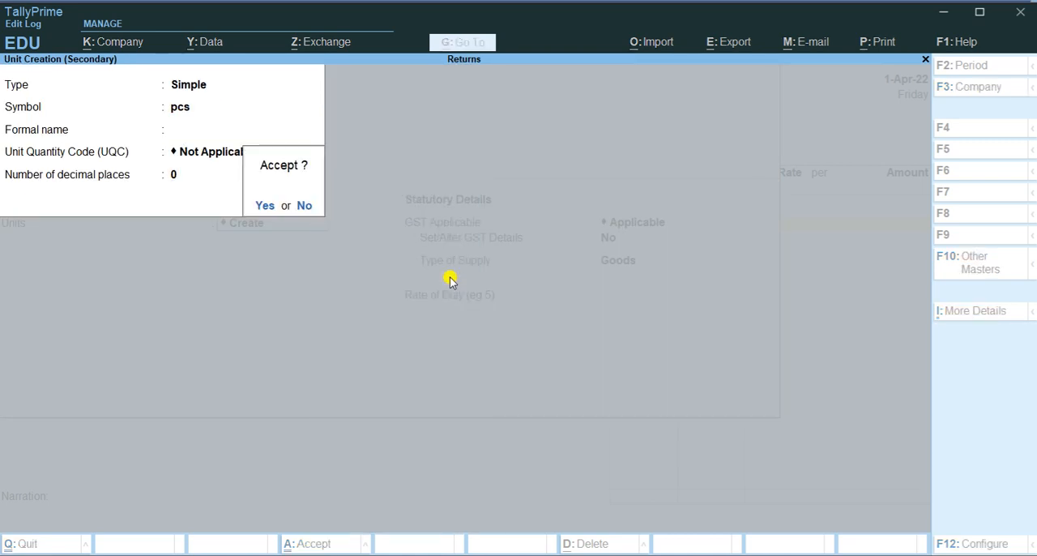
pyautogui.press('Return')
# Save the pcs unit and the Jeans stock item, keeping GST applicable and the supply type Goods
pyautogui.press('Return')
pyautogui.press('Return')
pyautogui.press('Return')
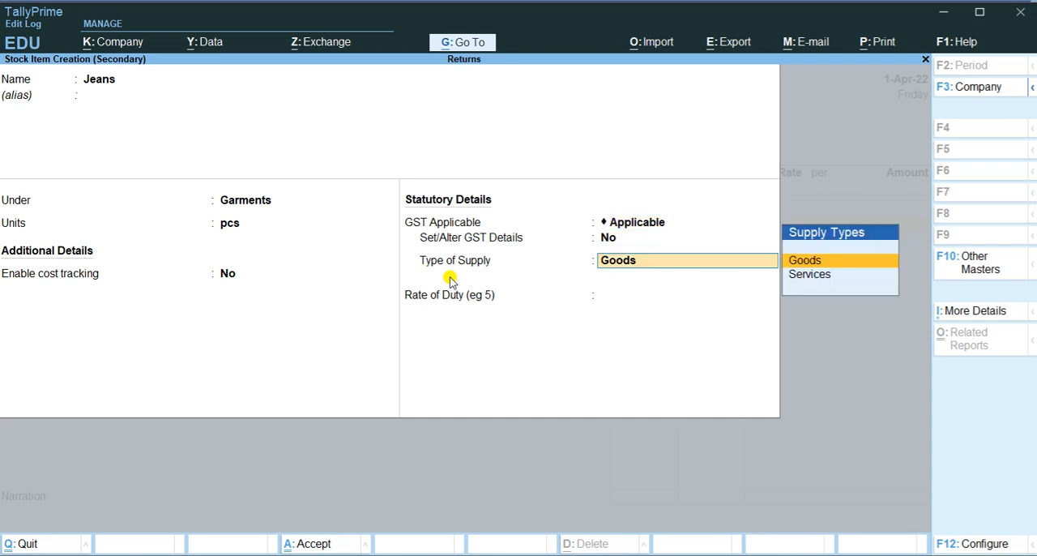
pyautogui.press('Return')
pyautogui.press('Return')
pyautogui.press('Return')
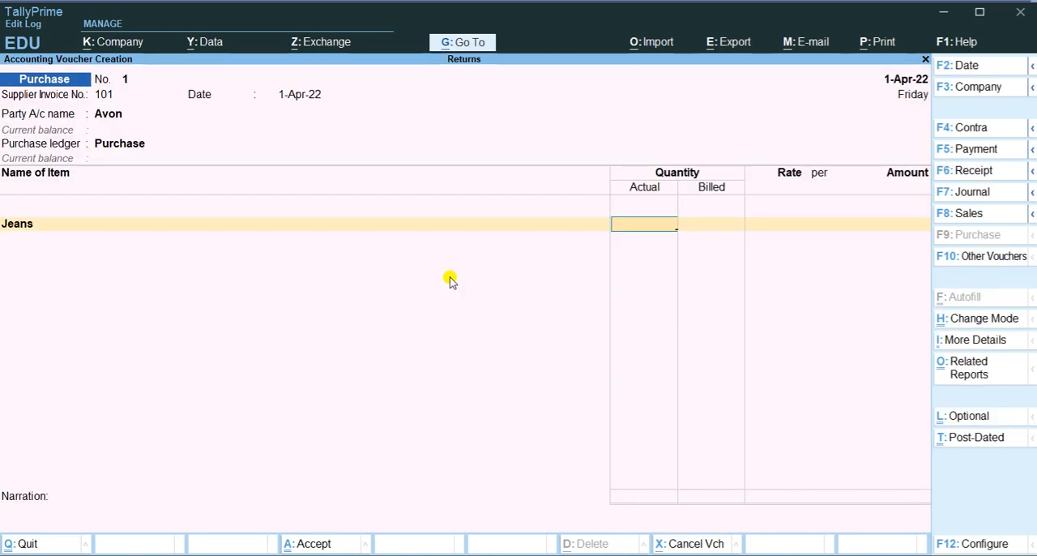
# Check the Jeans purchase in the Word document and enter 5 pcs at a rate of 1200 in the TallyPrime voucher
pyautogui.hotkey('alt', 'Tab')
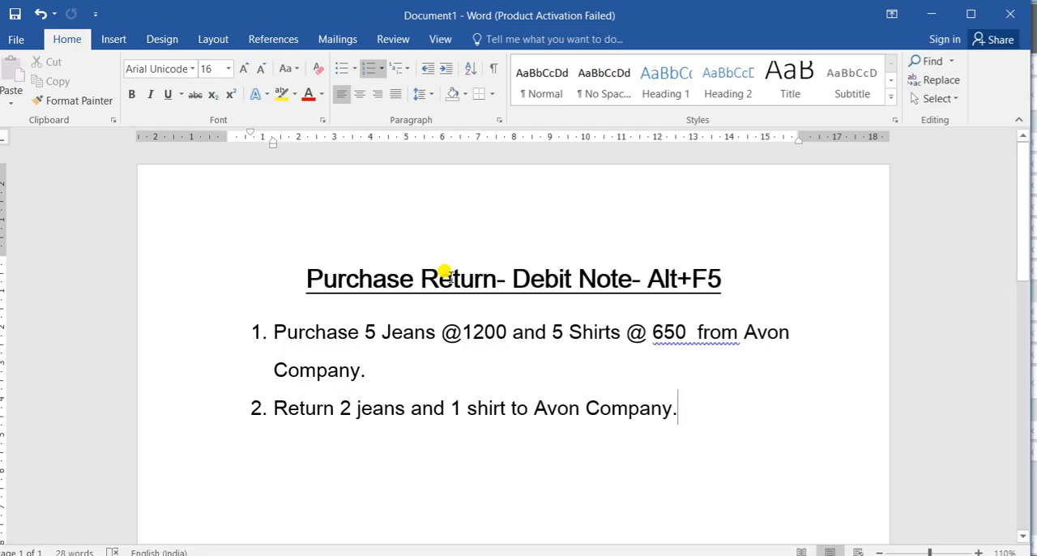
pyautogui.hotkey('alt', 'Tab')
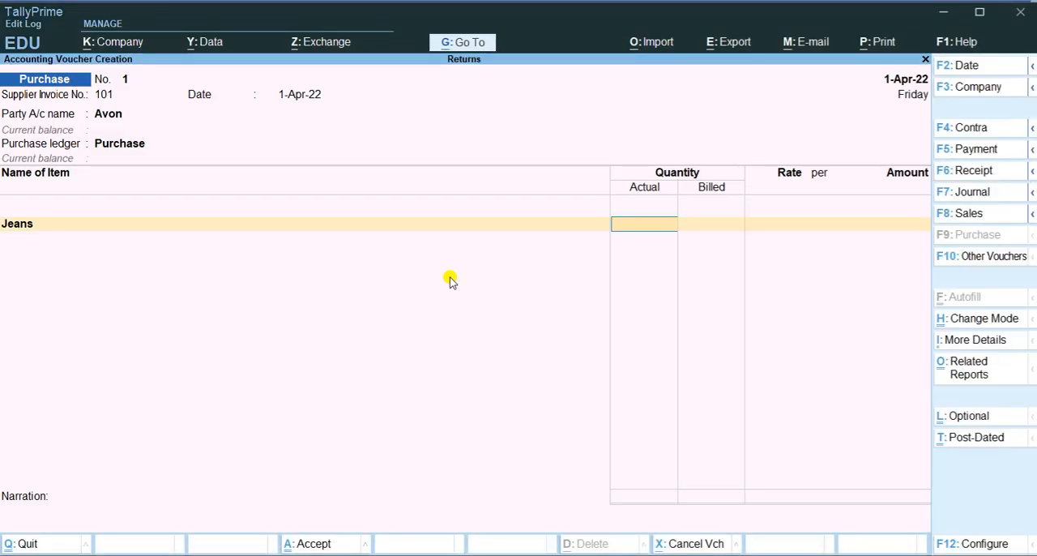
pyautogui.write('5')
pyautogui.press('Return')
pyautogui.press('Return')
pyautogui.write('1200')
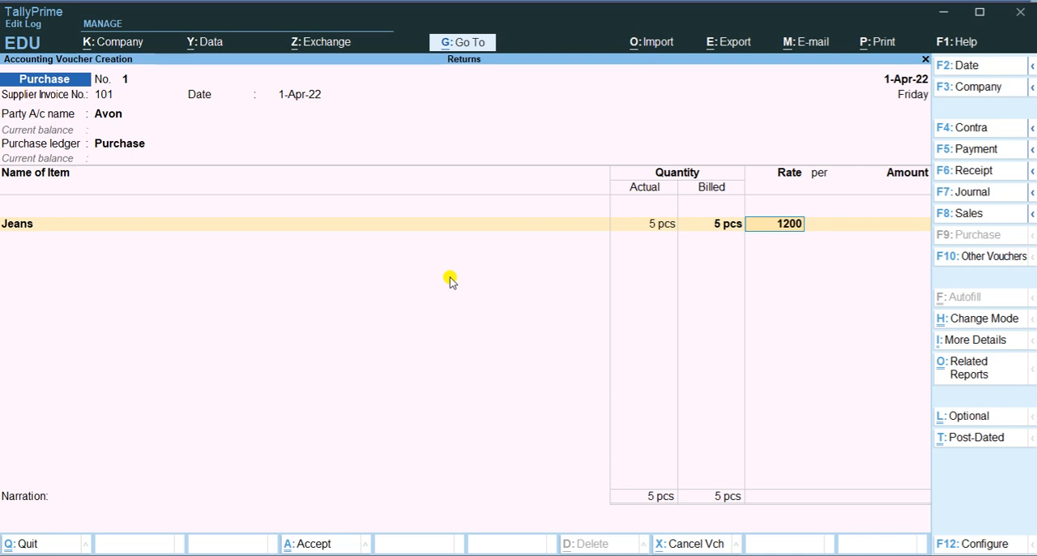
pyautogui.press('Return')
pyautogui.press('Return')
pyautogui.press('Return')
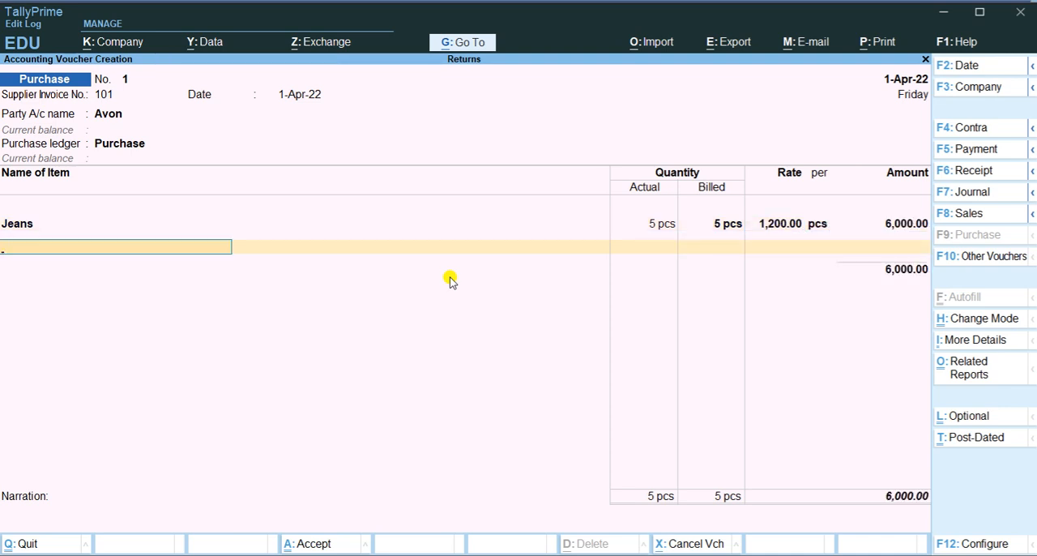
# Create a stock item named Shirt under the Garments group with pcs as its unit, and use it on the voucher's second line
pyautogui.press('Up')
pyautogui.press('Up')
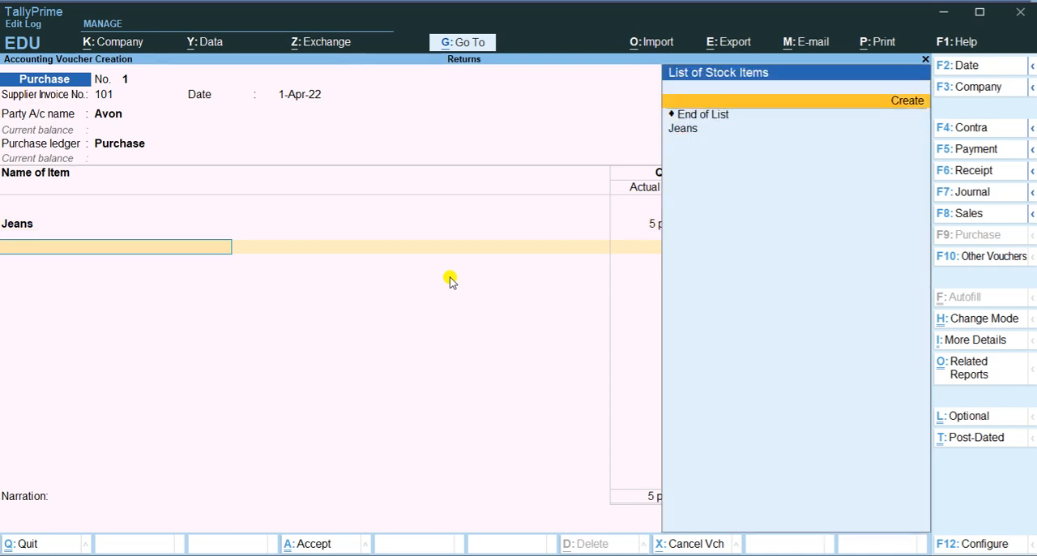
pyautogui.press('Return')
pyautogui.write('Shirt')
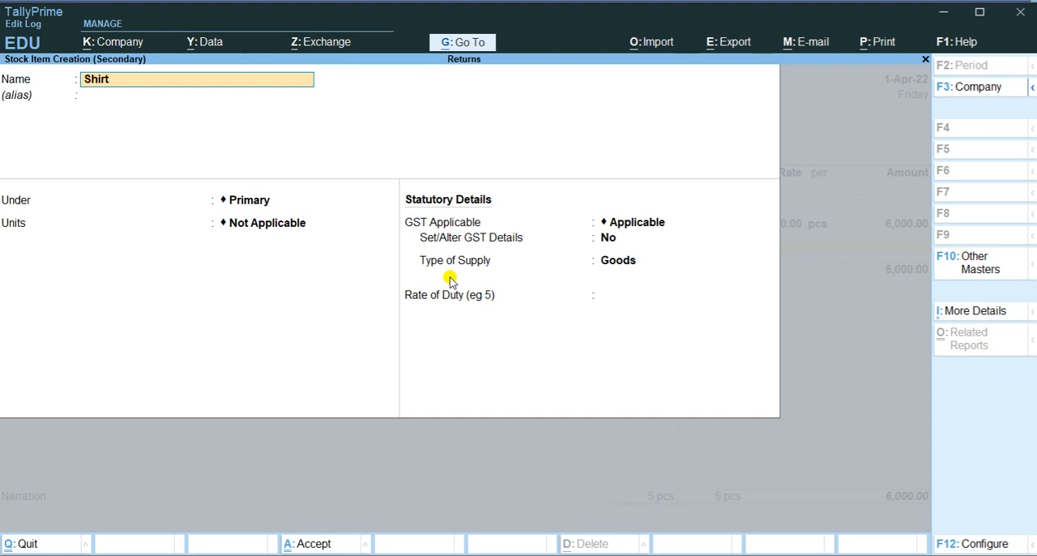
pyautogui.press('Return')
pyautogui.press('Return')
pyautogui.press('Down')
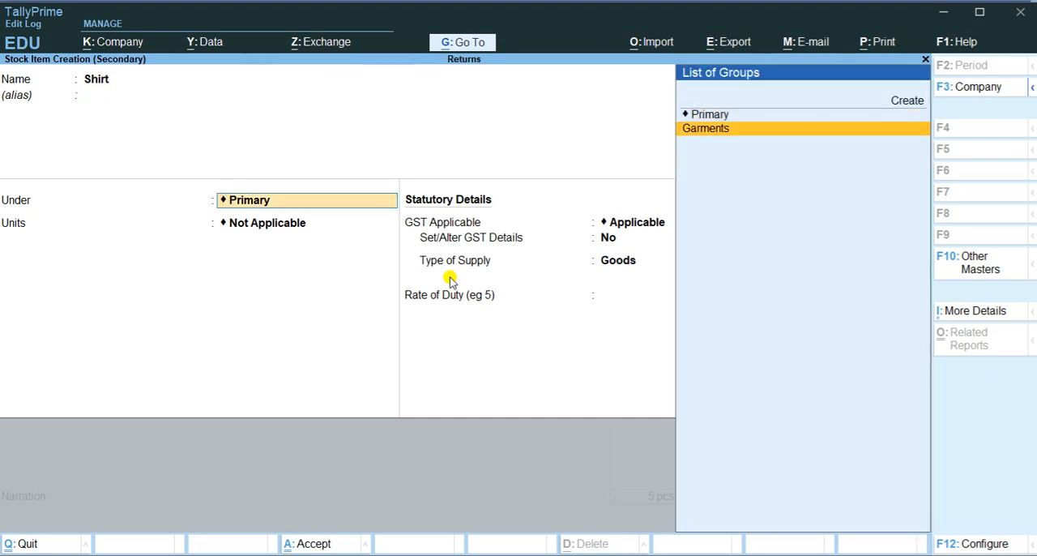
pyautogui.press('Return')
pyautogui.press('Return')
pyautogui.press('Return')
pyautogui.press('Return')
pyautogui.press('Return')
pyautogui.press('Return')
pyautogui.press('Return')
pyautogui.press('Return')
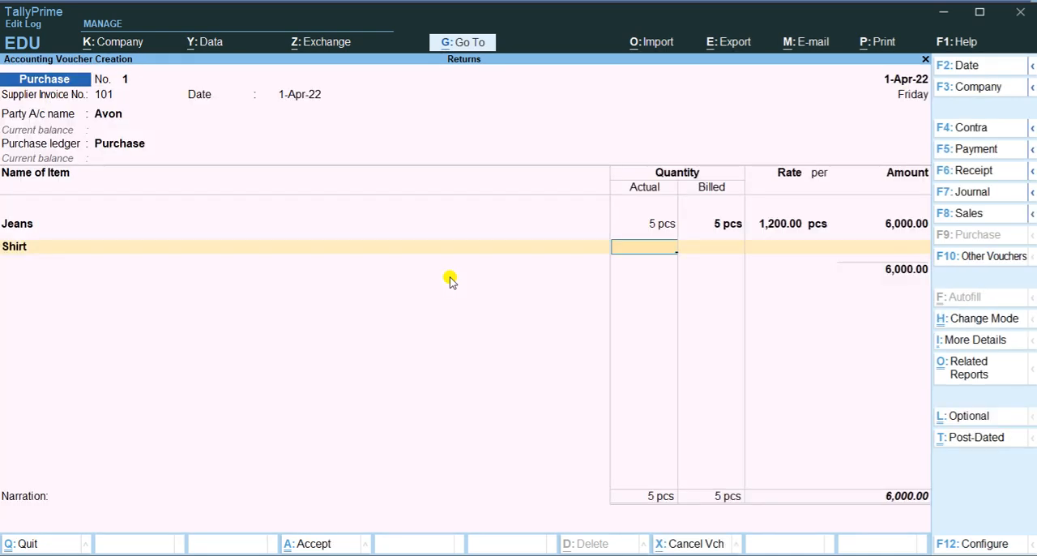
# Check the Shirt purchase in the Word document and enter 5 pcs at a rate of 650 in the TallyPrime voucher
pyautogui.hotkey('alt', 'Tab')
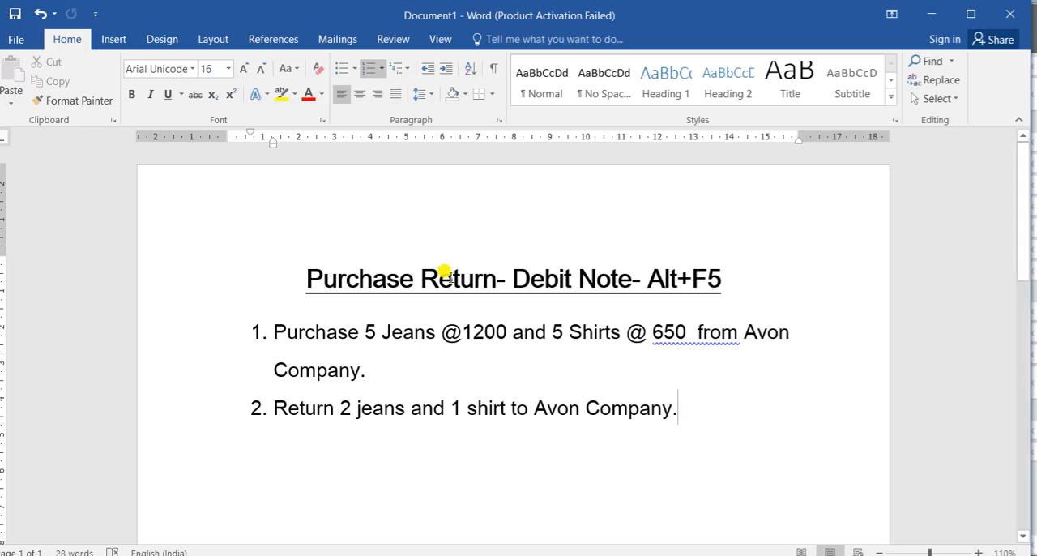
pyautogui.hotkey('alt', 'Tab')
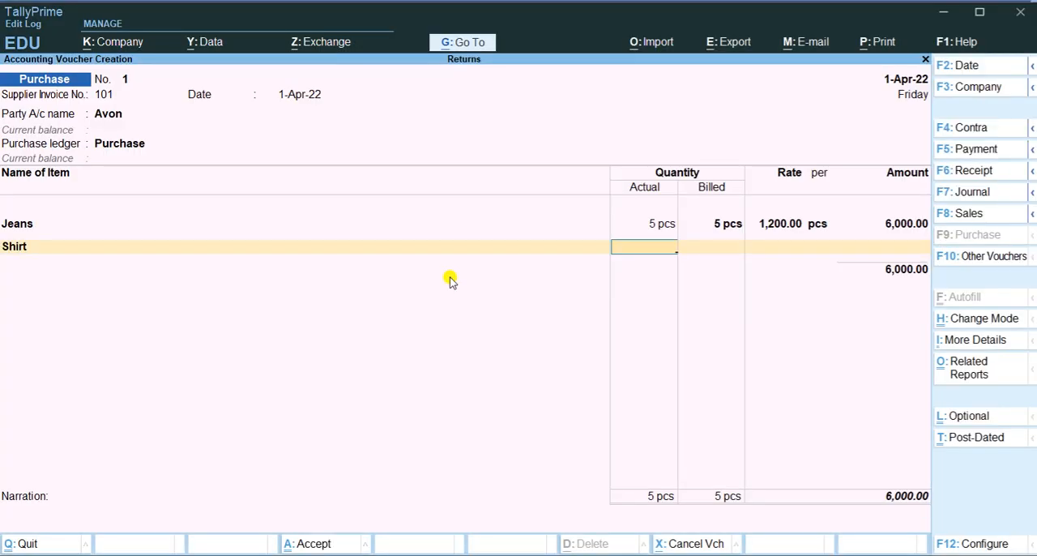
pyautogui.write('5')
pyautogui.press('Return')
pyautogui.press('Return')
pyautogui.write('650')
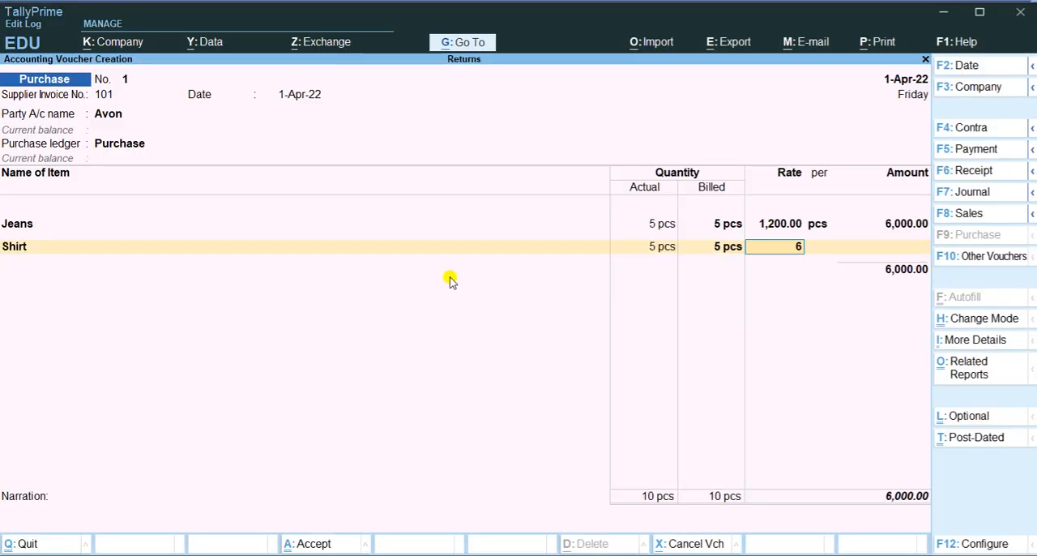
pyautogui.press('Return')
pyautogui.press('Return')
pyautogui.press('Return')
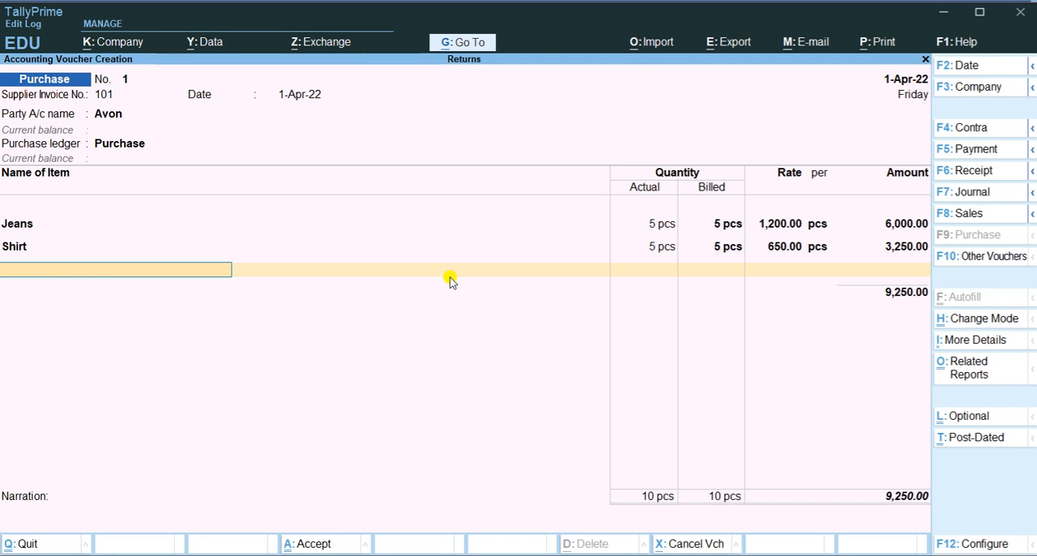
# End the item list, save the purchase voucher without a narration, and leave voucher entry
pyautogui.press('Return')
pyautogui.press('Return')
pyautogui.press('Return')
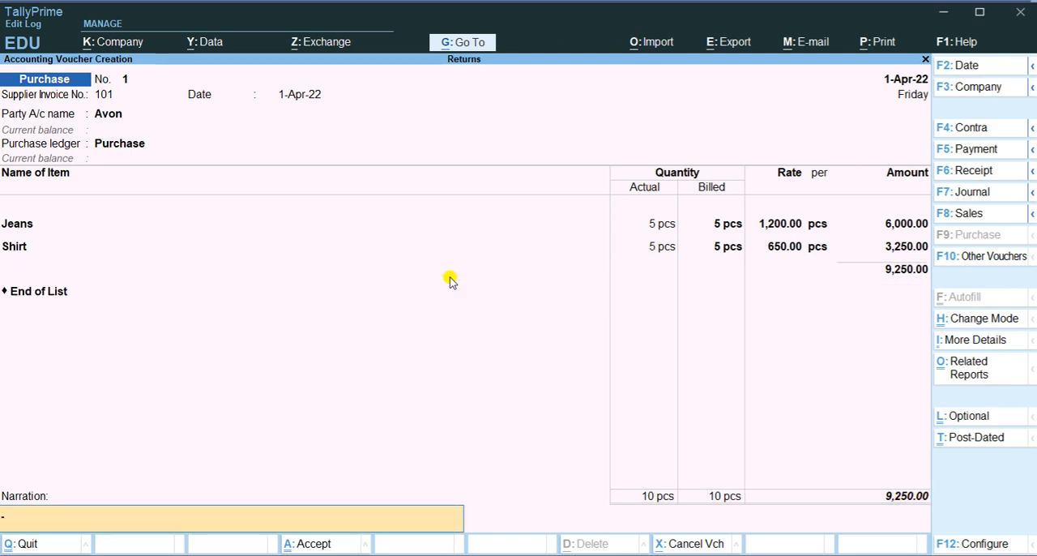
pyautogui.press('Return')
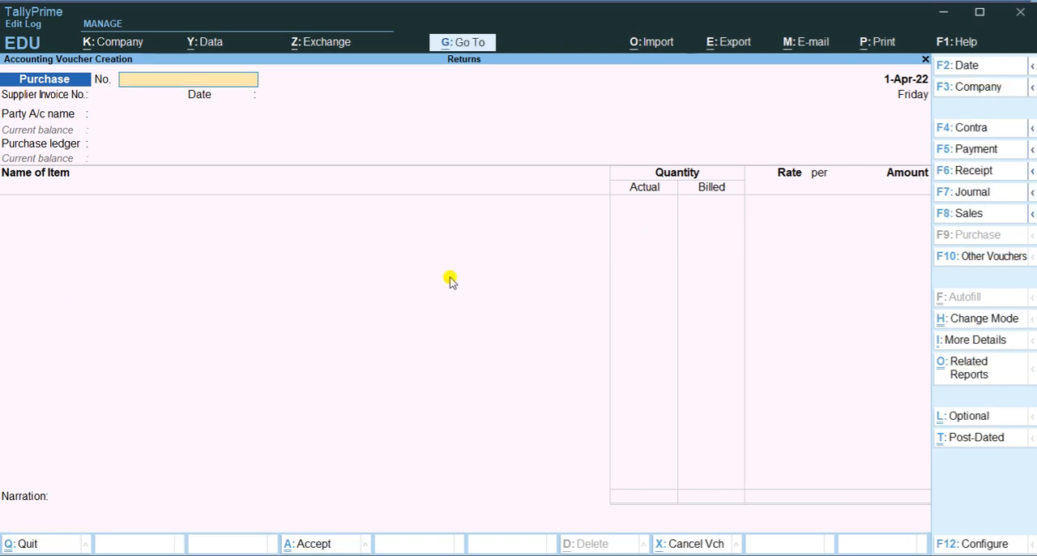
pyautogui.press('Escape')
pyautogui.press('Return')
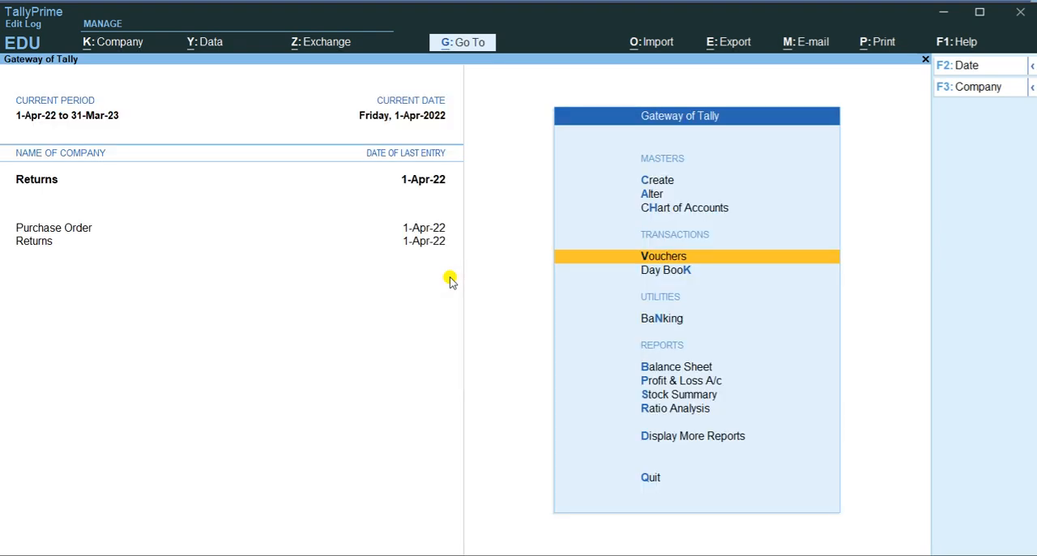
# Examine the detailed Balance Sheet for the effect of the purchase on current liabilities and closing stock
pyautogui.press('Down')
pyautogui.press('Down')
pyautogui.press('Down')
pyautogui.press('Down')
pyautogui.press('Up')
pyautogui.press('Return')
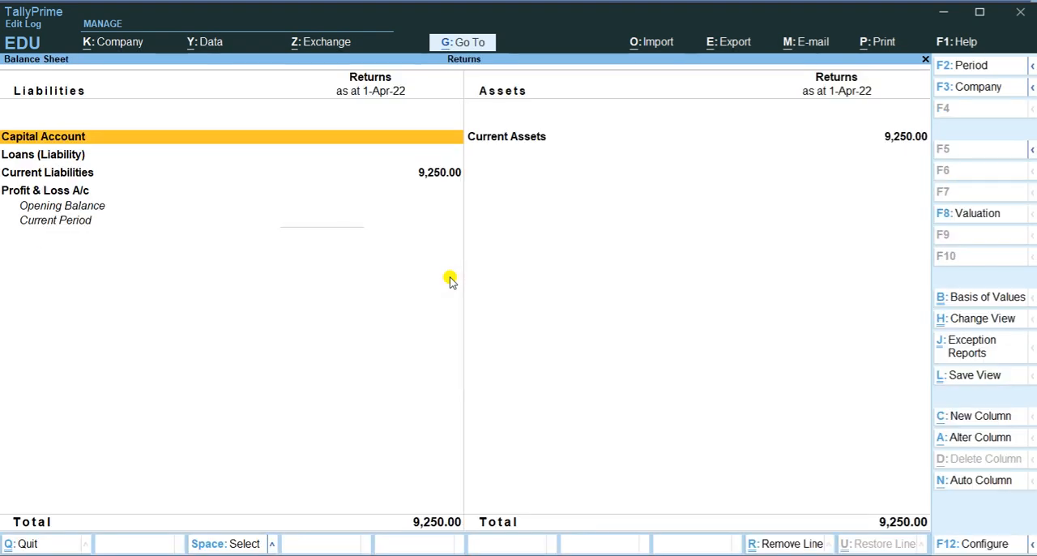
pyautogui.hotkey('alt', 'F5')
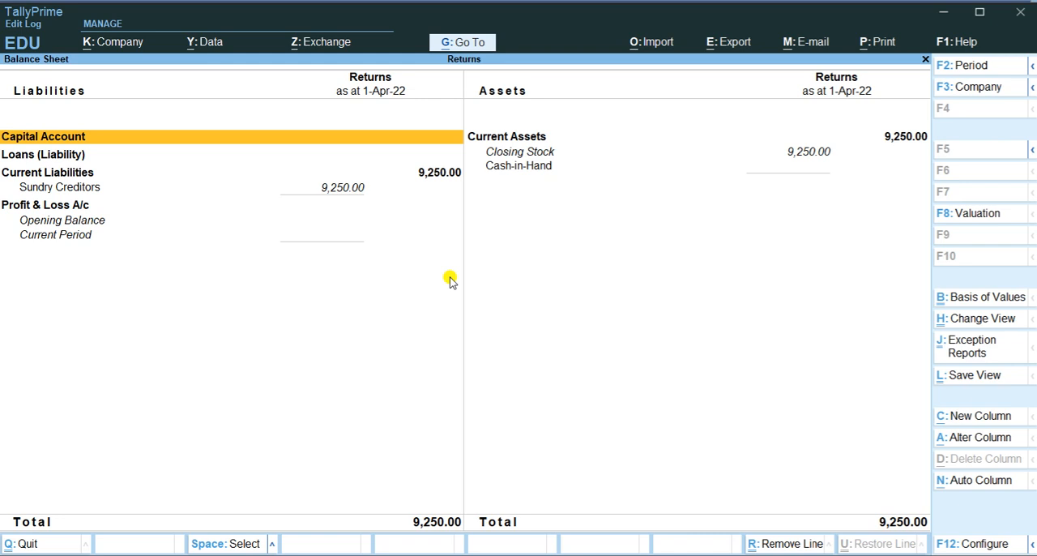
pyautogui.press('Down')
pyautogui.press('Down')
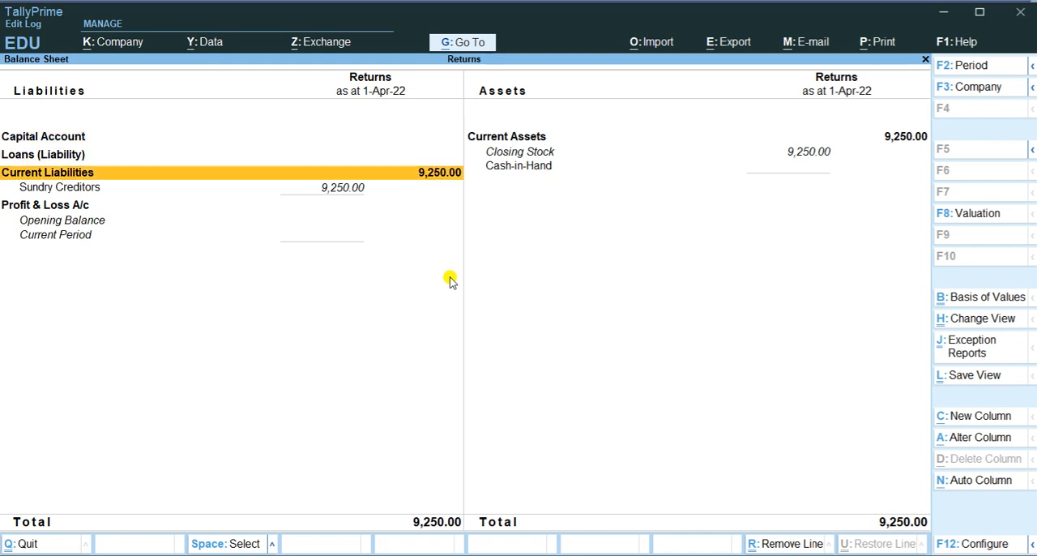
pyautogui.press('Escape')
# Examine the detailed Profit & Loss A/c for the purchase and closing stock entries
pyautogui.press('Down')
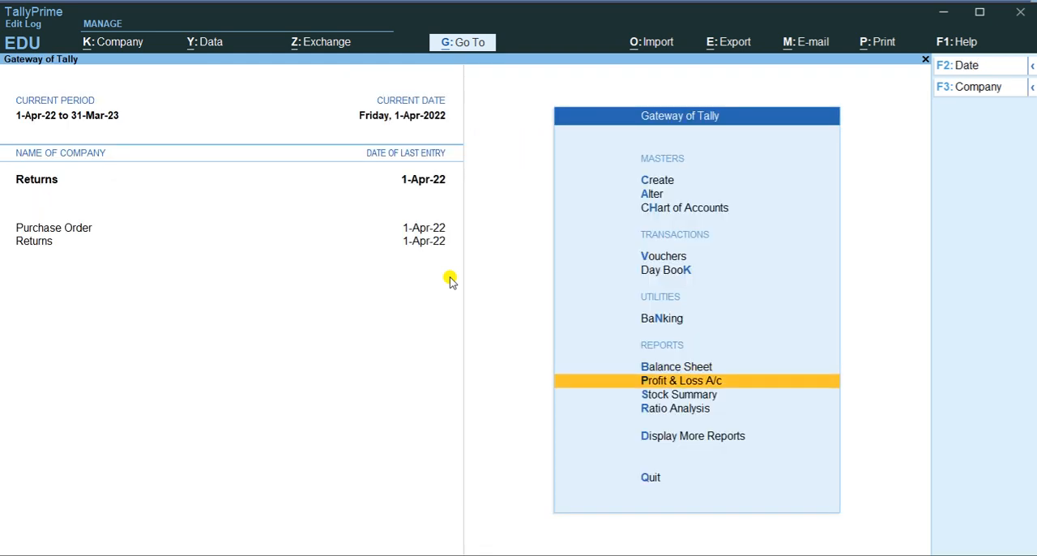
pyautogui.press('Return')
pyautogui.hotkey('alt', 'F5')
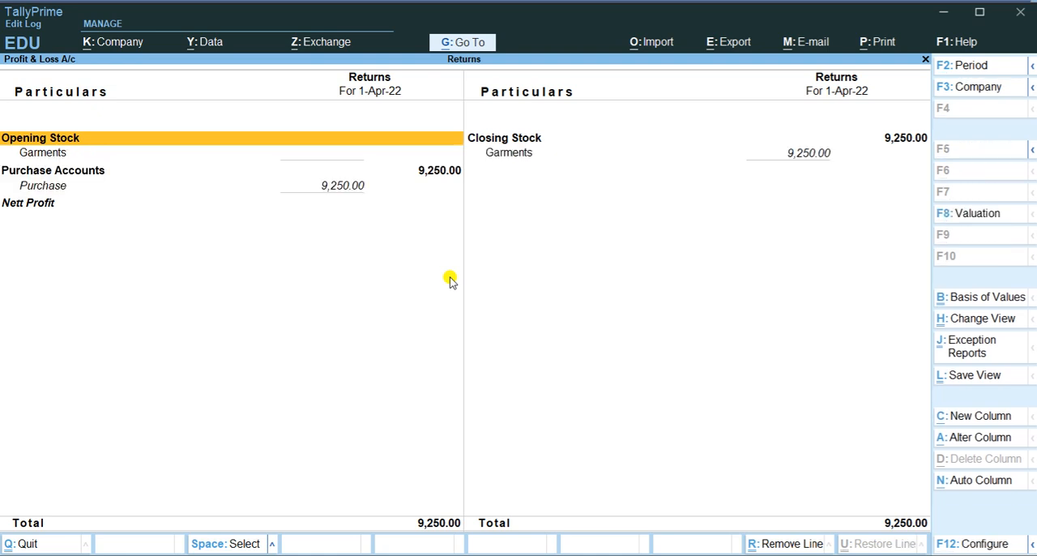
pyautogui.press('Down')
pyautogui.press('Down')
pyautogui.press('Down')
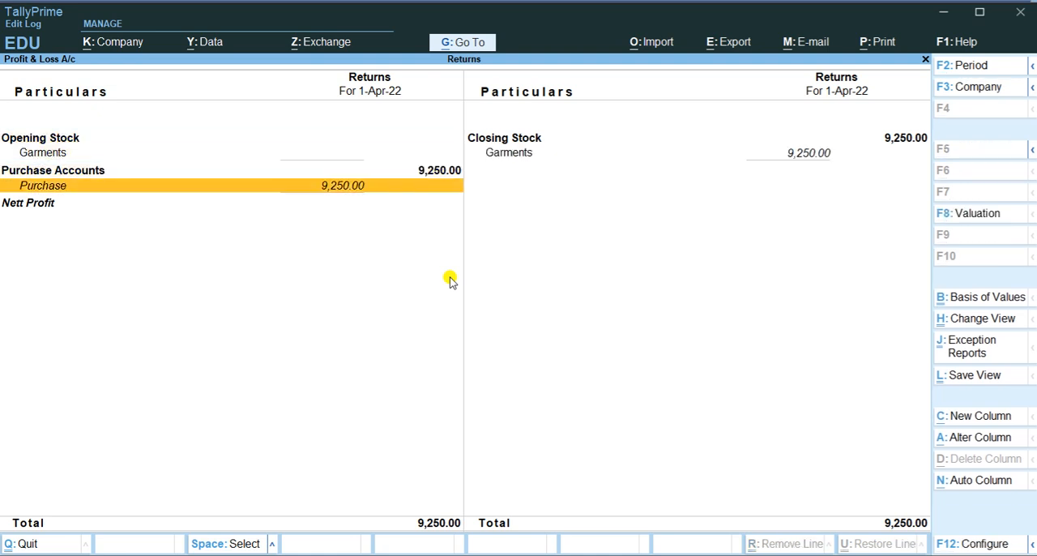
pyautogui.press('Escape')
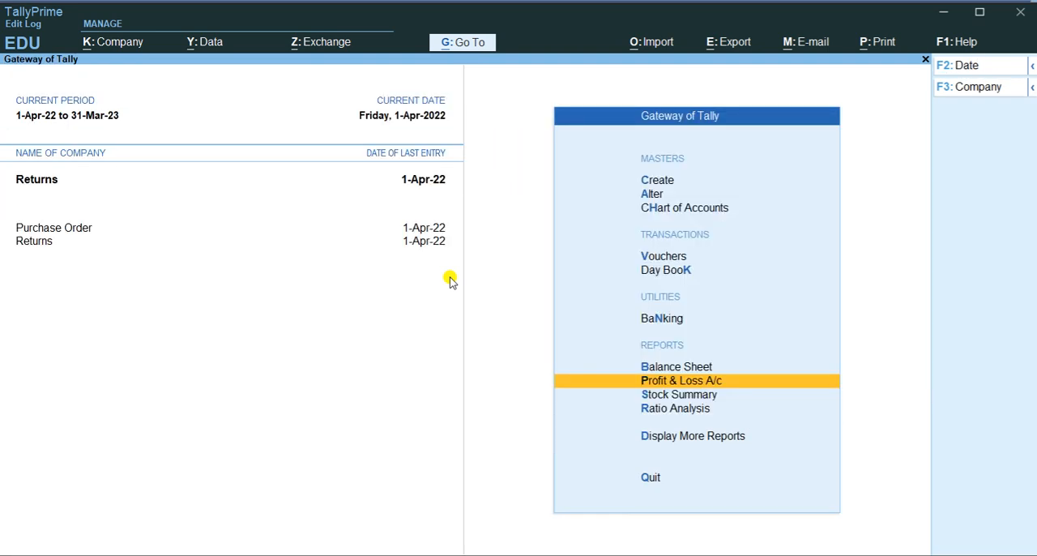
# Check the goods returned to Avon in the Word document, and start a Debit Note voucher in TallyPrime
pyautogui.press('Up')
pyautogui.press('Up')
pyautogui.press('Up')
pyautogui.press('Up')
pyautogui.press('Return')
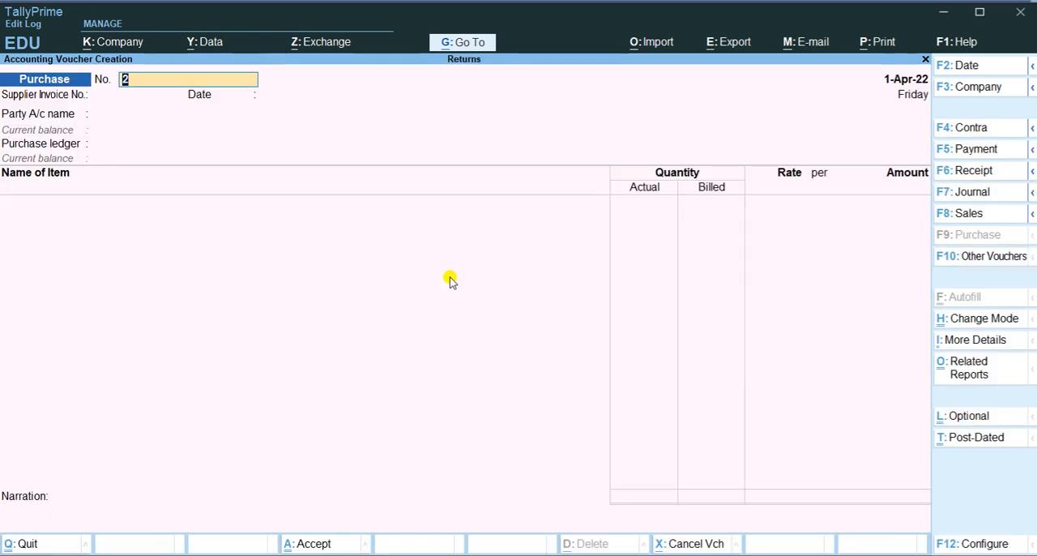
pyautogui.hotkey('alt', 'Tab')
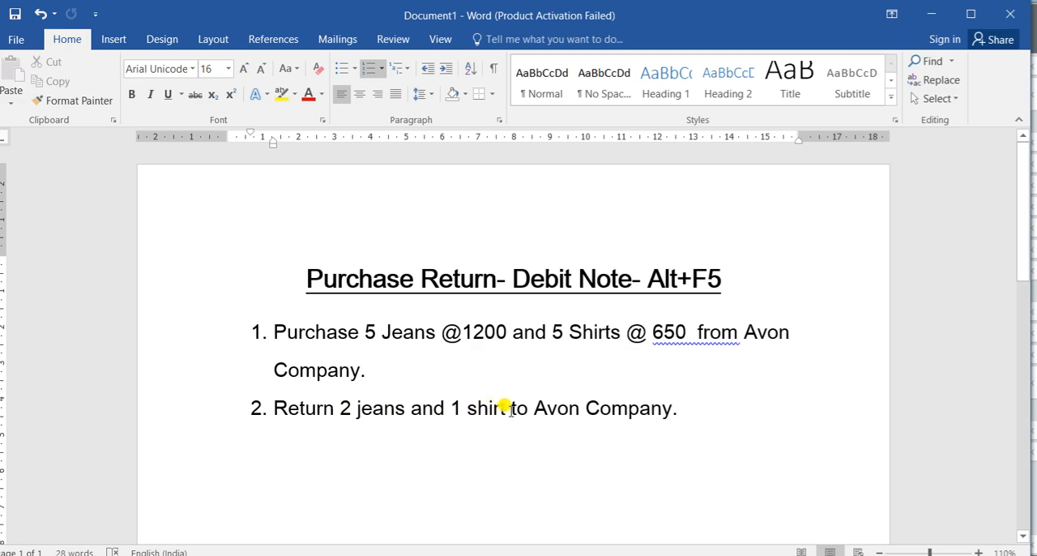
pyautogui.hotkey('alt', 'Tab')
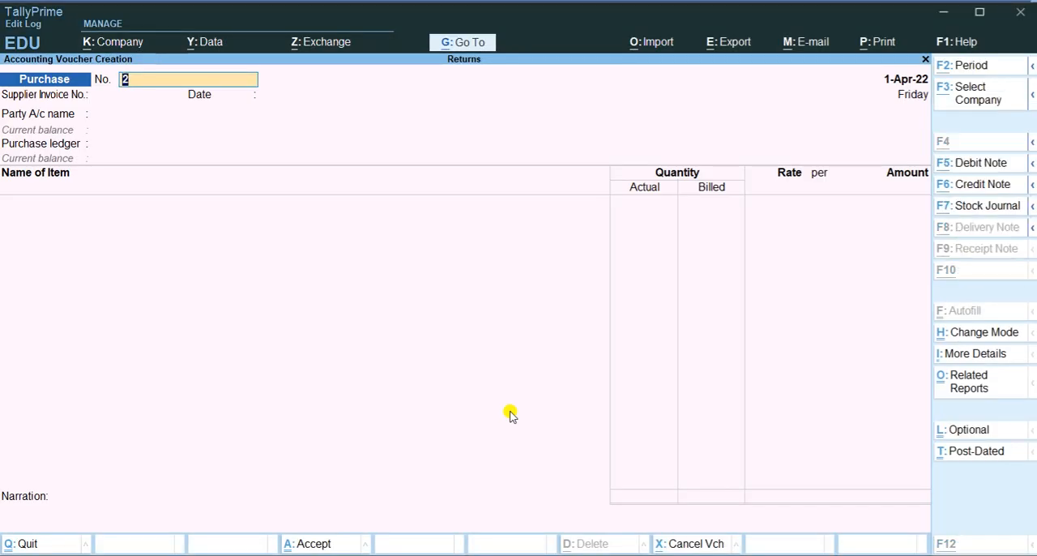
pyautogui.hotkey('alt', 'F5')
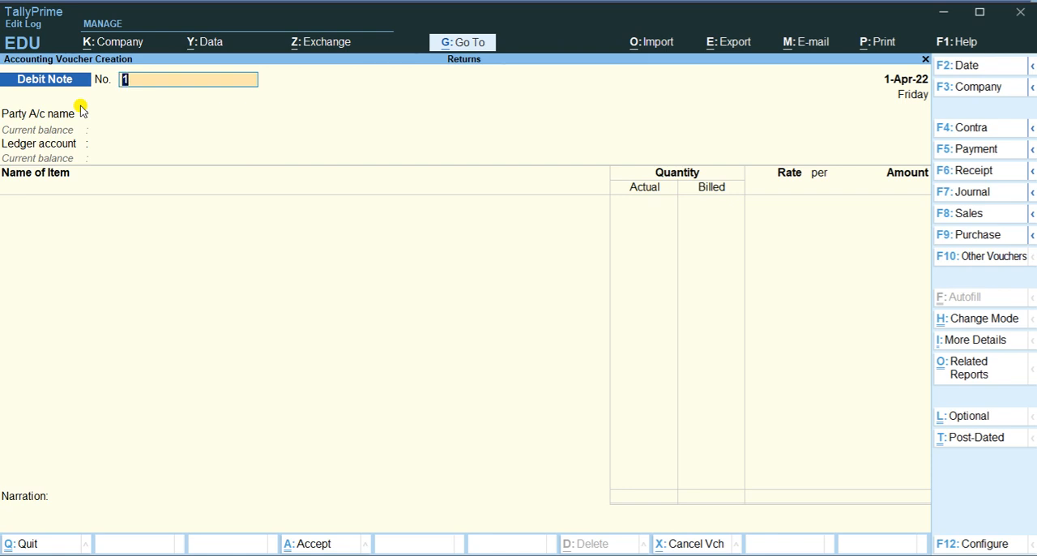
# Set Avon as the Debit Note's party account, leaving the dispatch and original invoice details blank and keeping the default party details
pyautogui.press('Return')
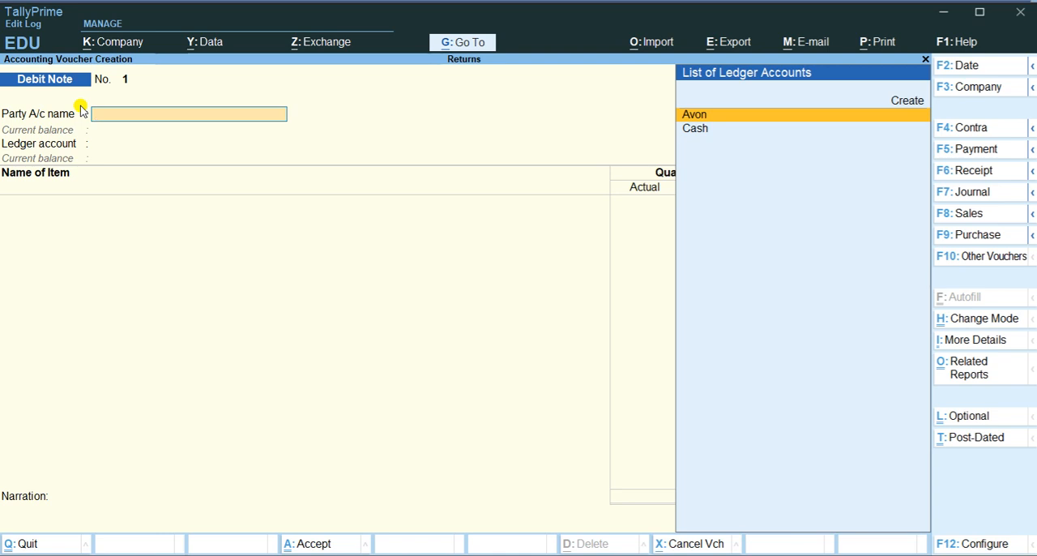
pyautogui.press('Return')
pyautogui.press('Return')
pyautogui.press('Return')
pyautogui.press('Return')
pyautogui.press('Return')
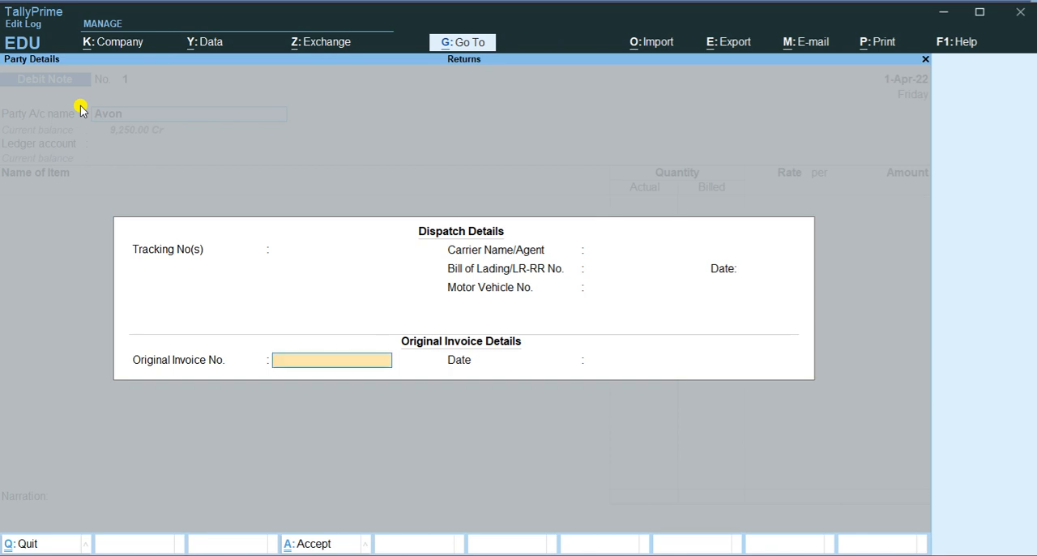
pyautogui.press('Return')
pyautogui.press('Return')
pyautogui.press('Return')
pyautogui.press('Return')
# Create a ledger named Purchase Return under Purchase Accounts and use it as the Debit Note's ledger account
pyautogui.press('Return')
pyautogui.press('Return')
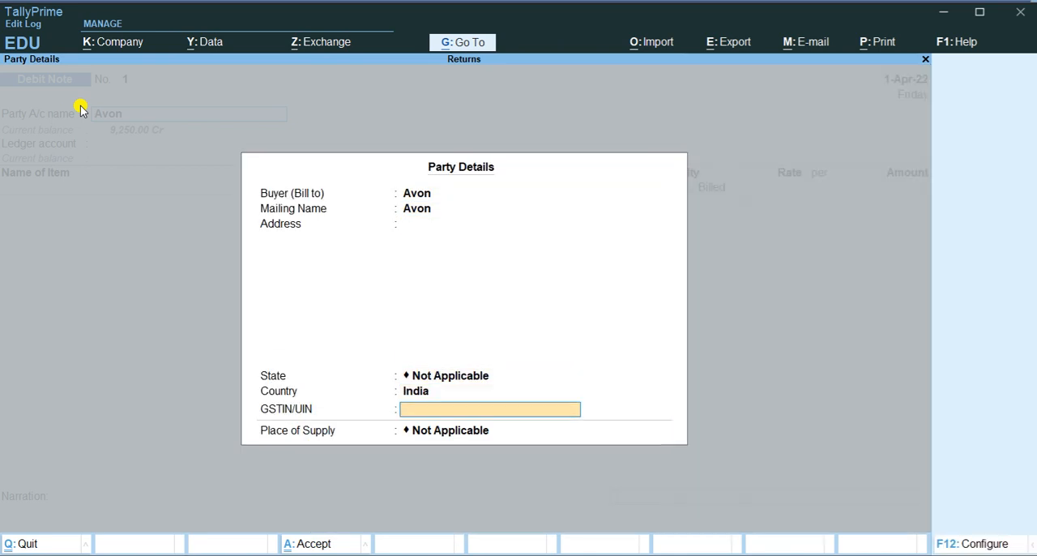
pyautogui.press('Return')
pyautogui.press('Return')
pyautogui.press('Up')
pyautogui.press('Up')
pyautogui.press('Return')
pyautogui.write('Pu')
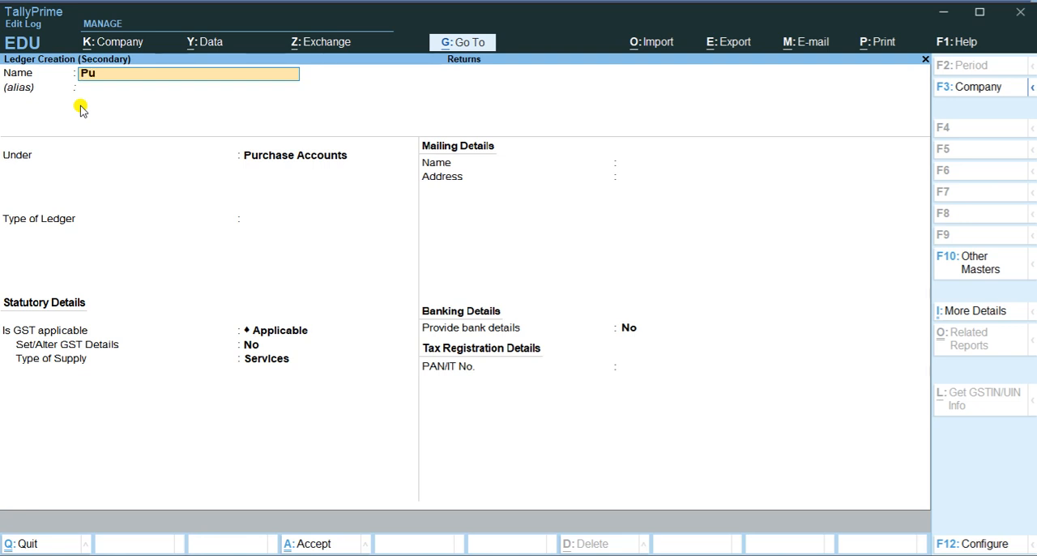
pyautogui.write('rchase Return')
pyautogui.press('Return')
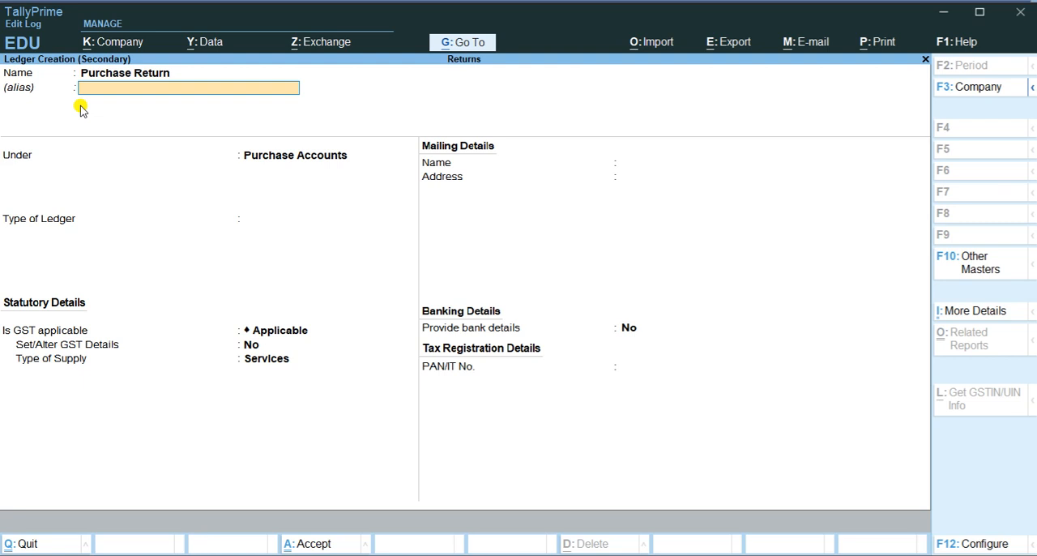
pyautogui.press('Return')
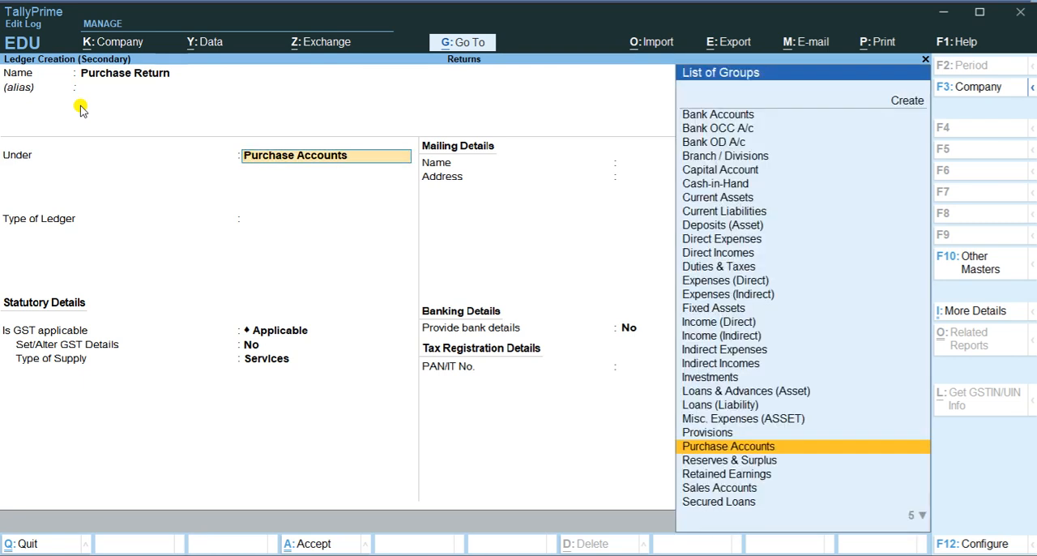
pyautogui.hotkey('ctrl', 'a')
pyautogui.press('Return')
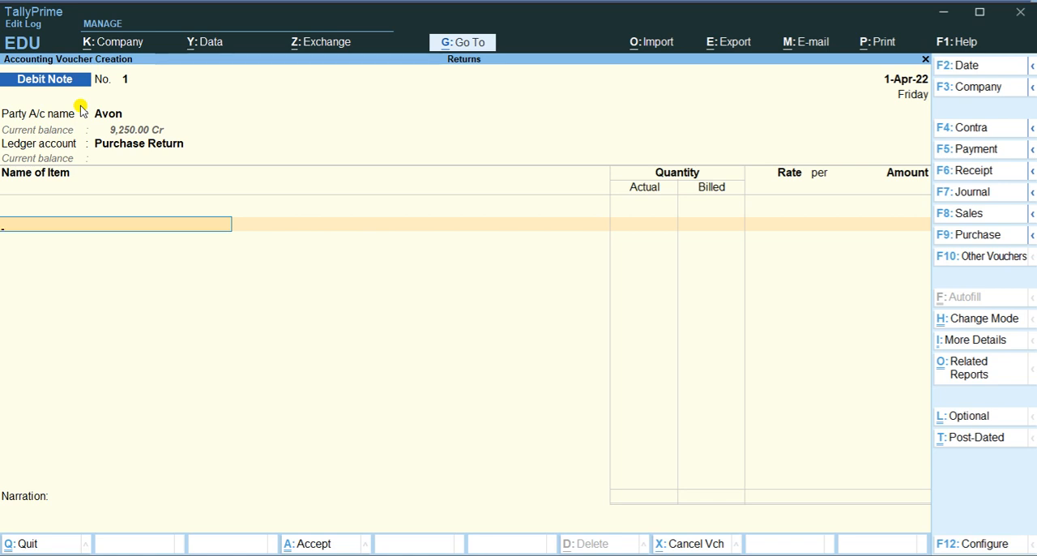
# Add Jeans as the Debit Note's first item with a quantity of 2 pcs, keeping the default rate of 1,200.00
pyautogui.write('Je')
pyautogui.press('Return')
pyautogui.hotkey('alt', 'Tab')
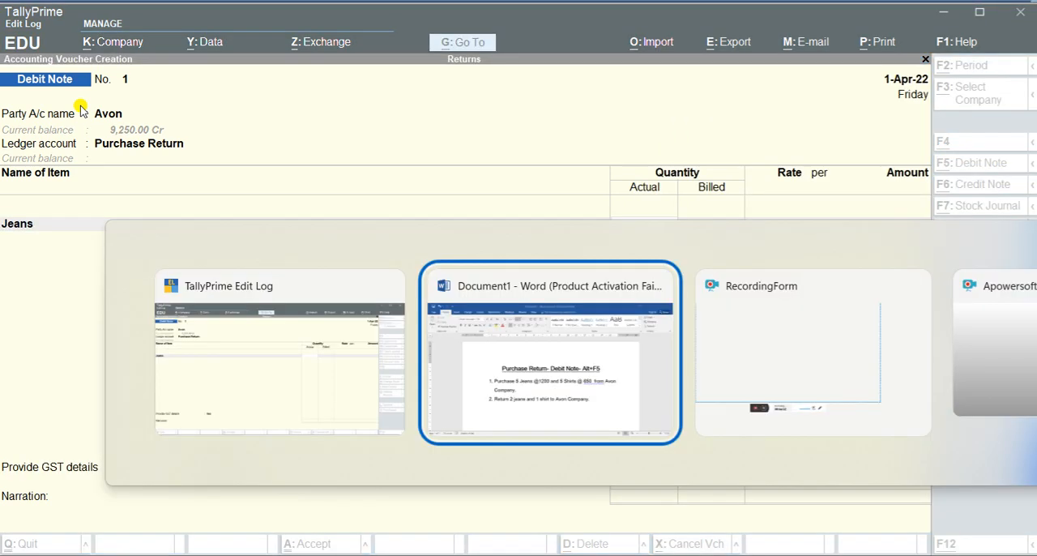
pyautogui.hotkey('alt', 'Tab')
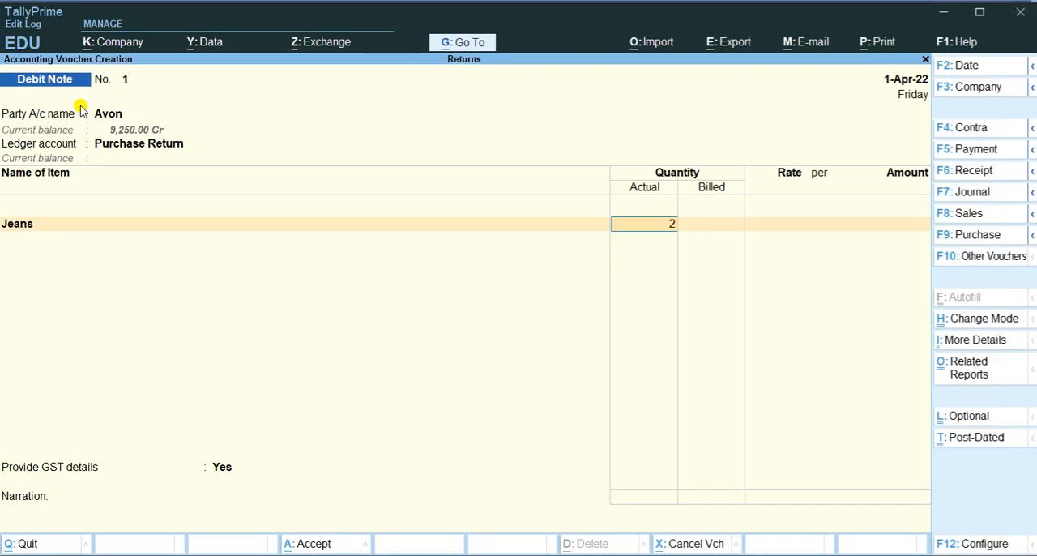
pyautogui.write('2')
pyautogui.press('Return')
pyautogui.press('Return')
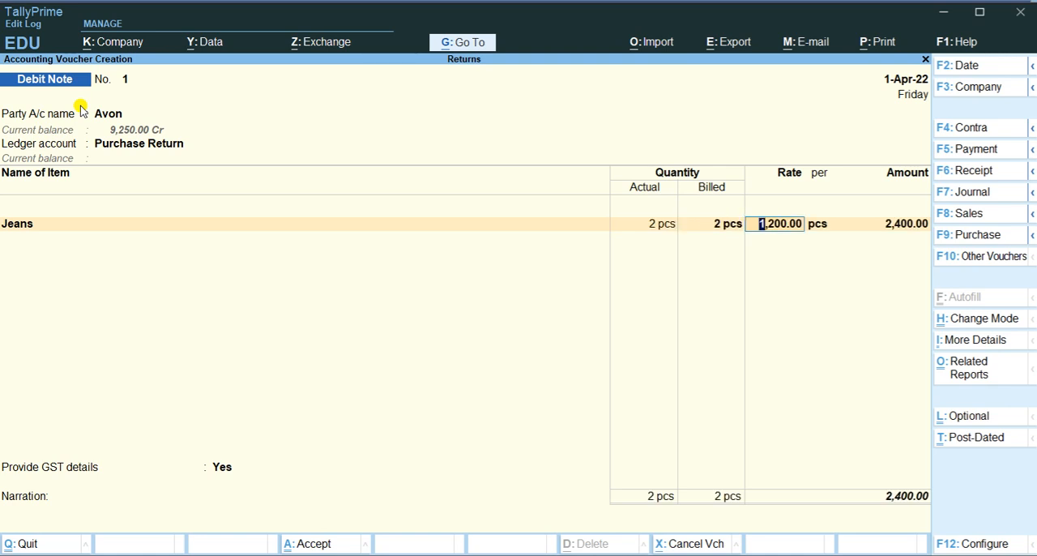
pyautogui.press('Return')
pyautogui.press('Return')
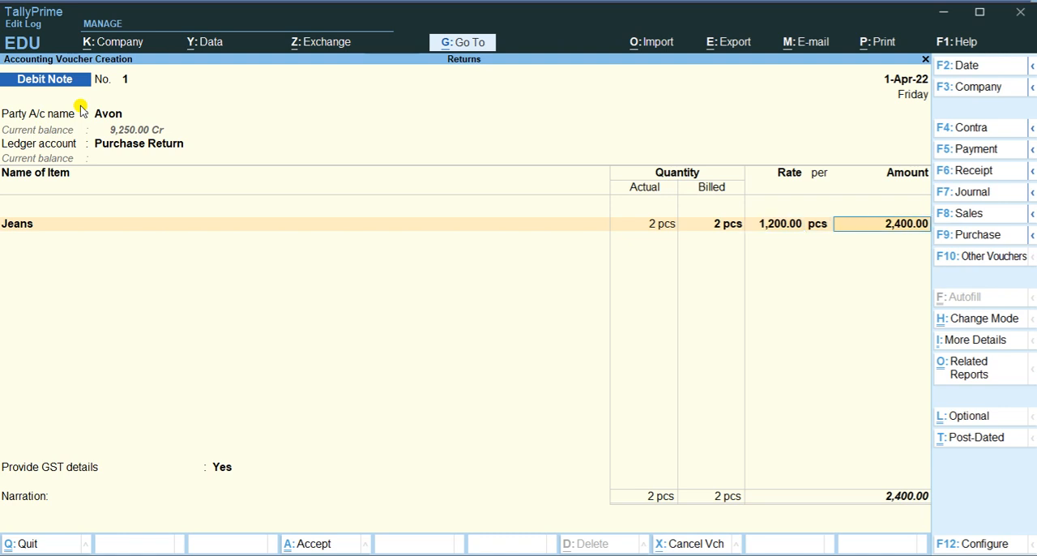
# Add Shirt as the second returned item with a quantity of 1 pcs, keeping the default rate of 650.00
pyautogui.write('A')
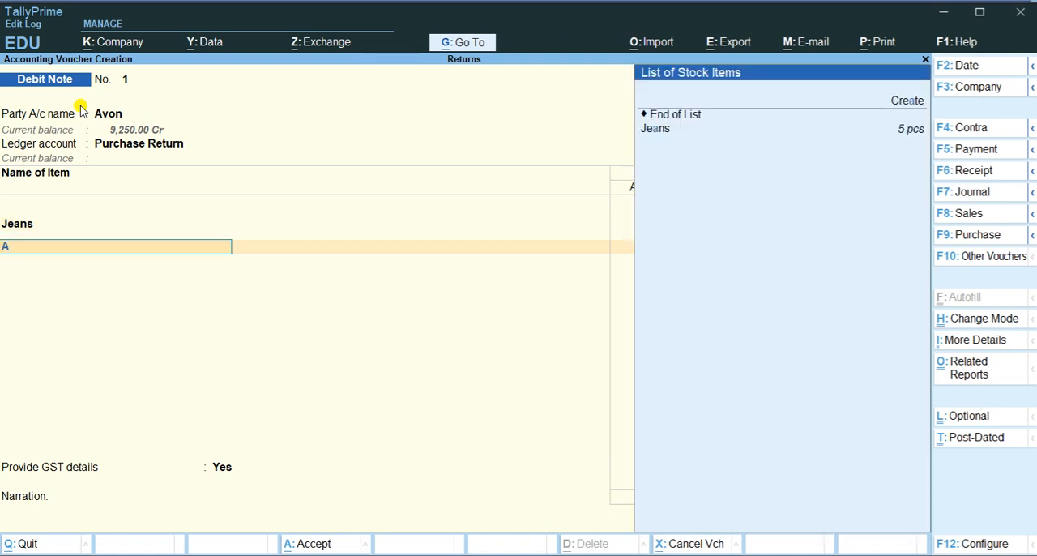
pyautogui.press('BackSpace')
pyautogui.press('Down')
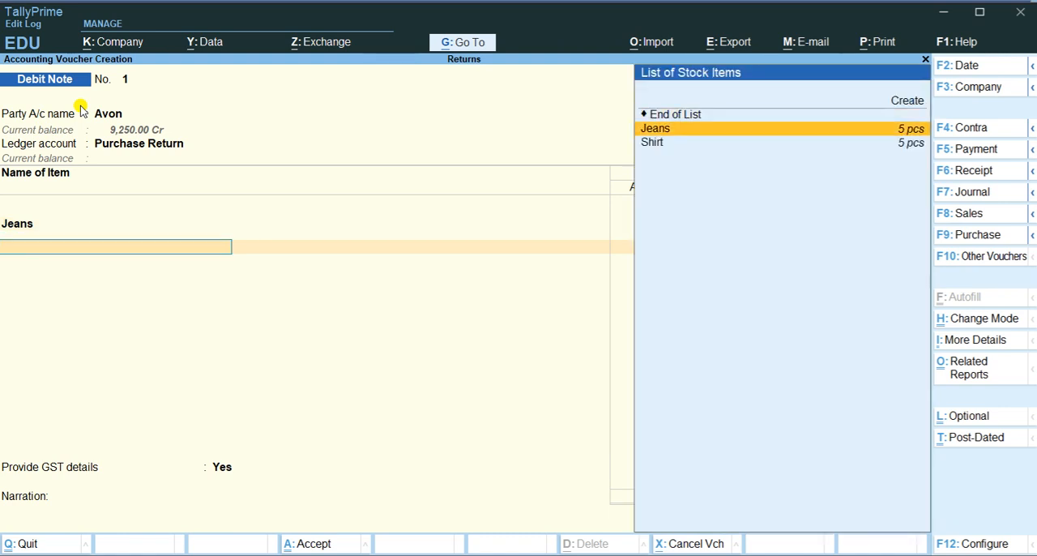
pyautogui.press('Down')
pyautogui.press('Return')
pyautogui.write('1')
pyautogui.press('Return')
pyautogui.press('Return')
pyautogui.press('Return')
pyautogui.press('Return')
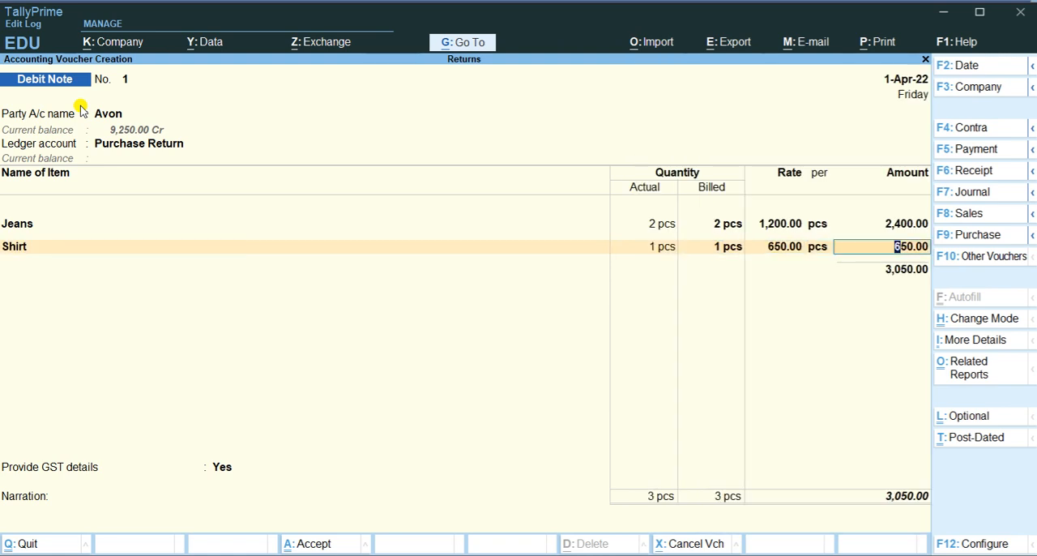
pyautogui.press('Return')
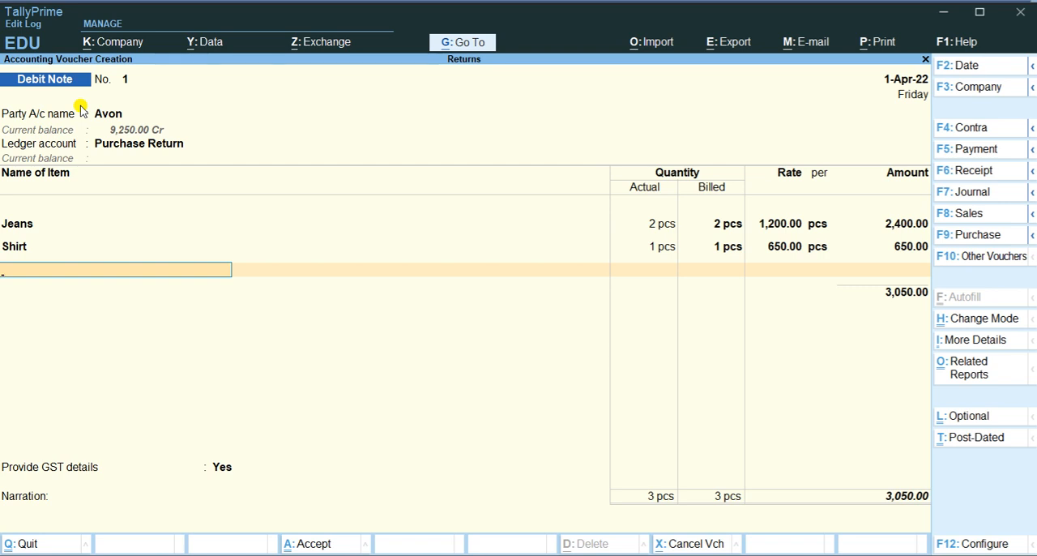
# End the item list, keep the default GST details and blank narration, save the Debit Note and leave voucher entry
pyautogui.press('Return')
pyautogui.press('Return')
pyautogui.press('Return')
pyautogui.press('Return')
pyautogui.press('Return')
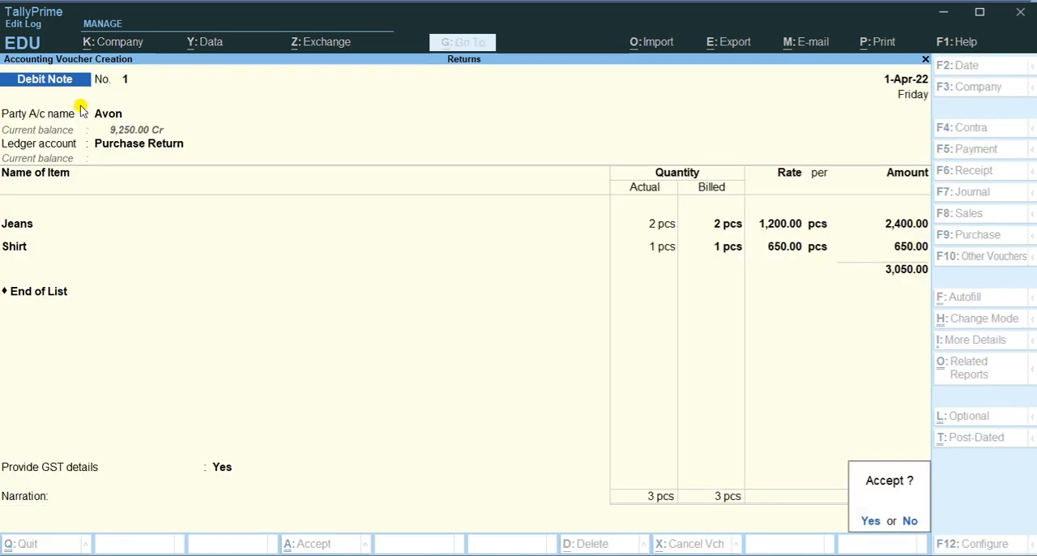
pyautogui.press('Return')
pyautogui.press('Escape')
pyautogui.press('Return')
# Open the Profit & Loss A/c in detailed view and examine the Purchase and Purchase Return entries under Purchase Accounts
pyautogui.press('Down')
pyautogui.press('Down')
pyautogui.press('Down')
pyautogui.press('Down')
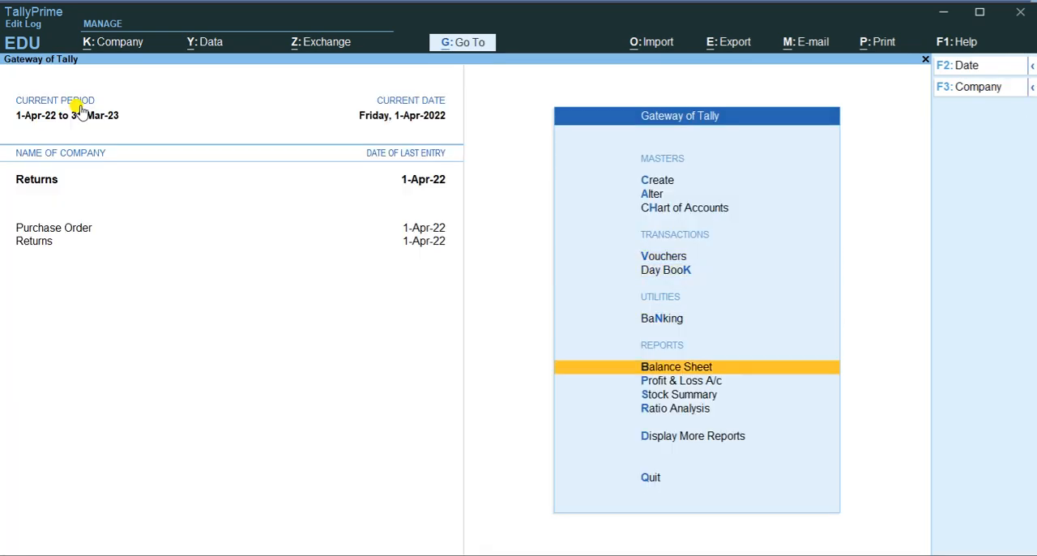
pyautogui.press('Return')
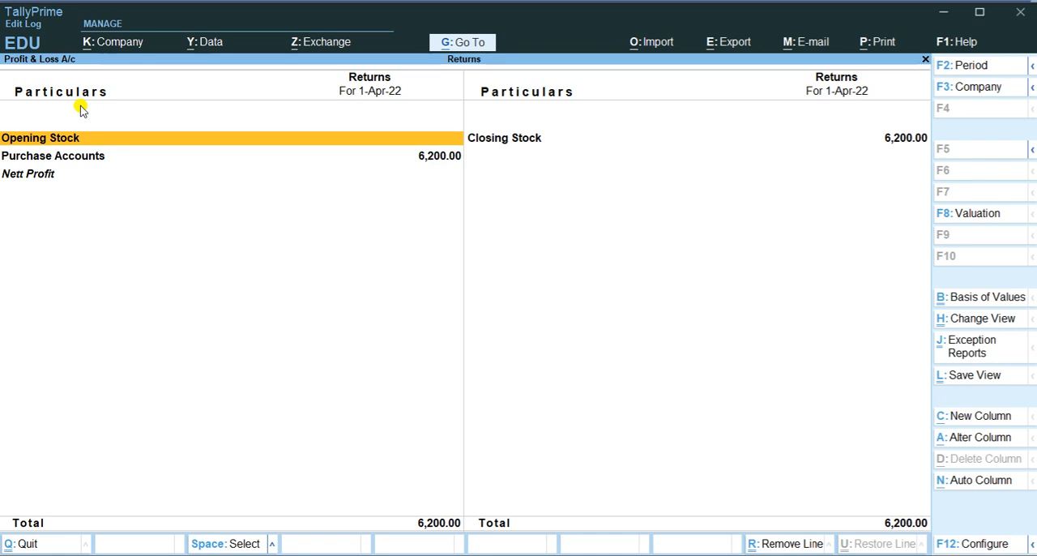
pyautogui.hotkey('alt', 'F5')
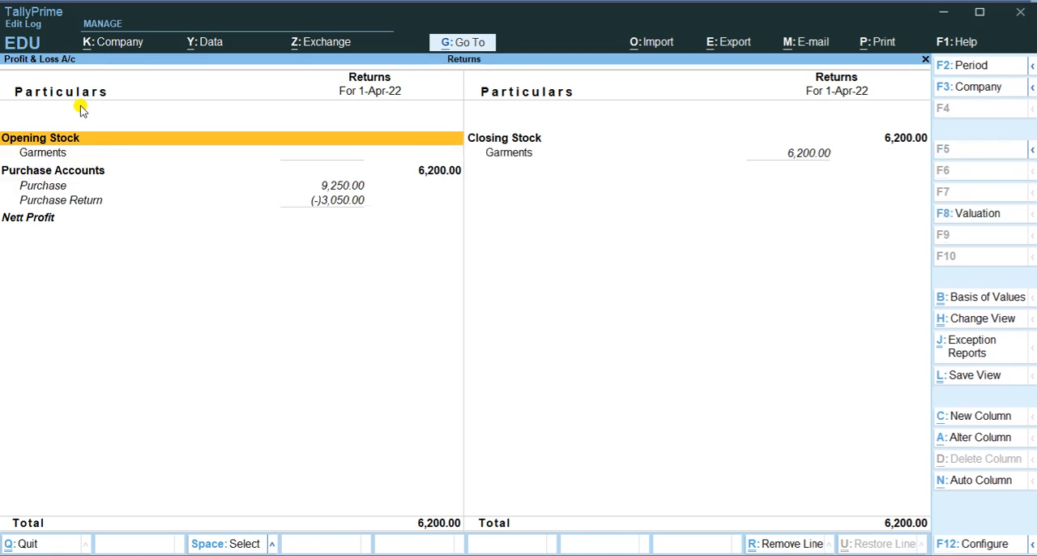
pyautogui.press('Down')
pyautogui.press('Down')
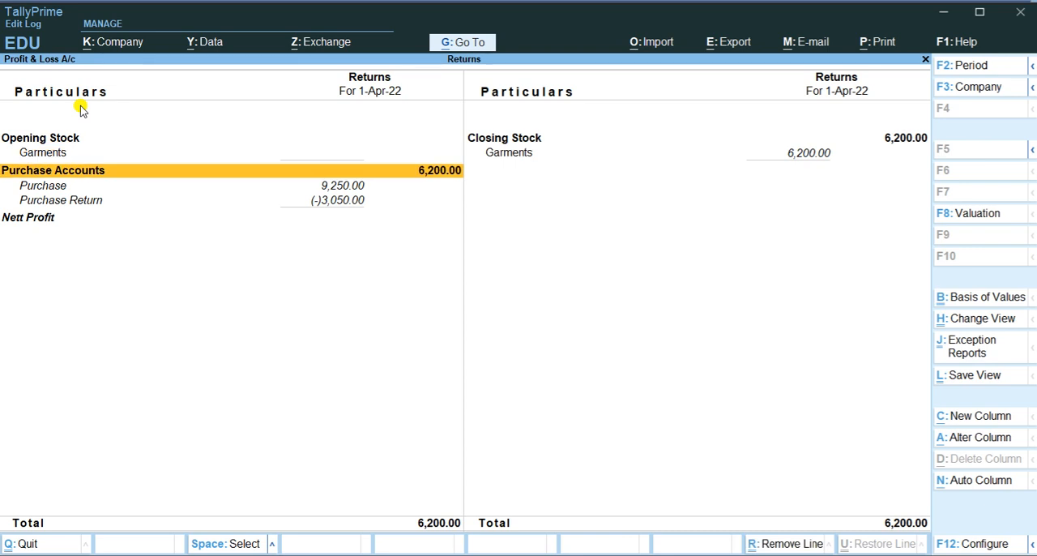
pyautogui.press('Down')
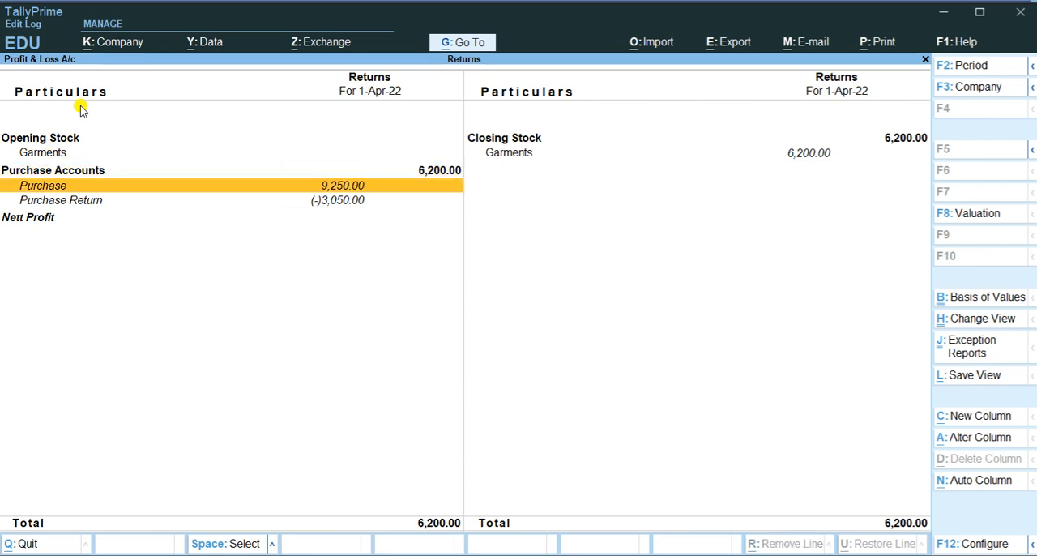
pyautogui.press('Down')
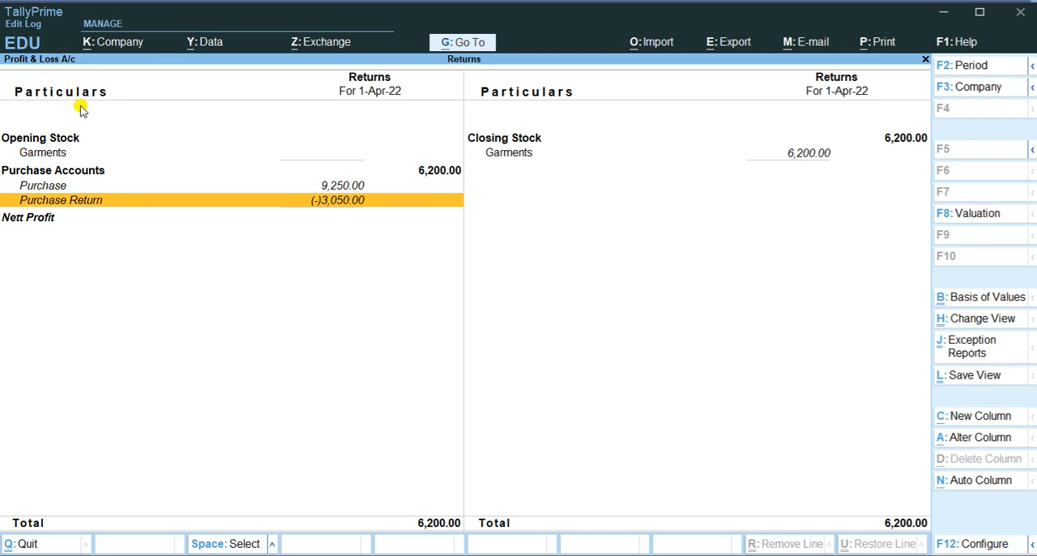
pyautogui.press('Up')
pyautogui.press('Up')
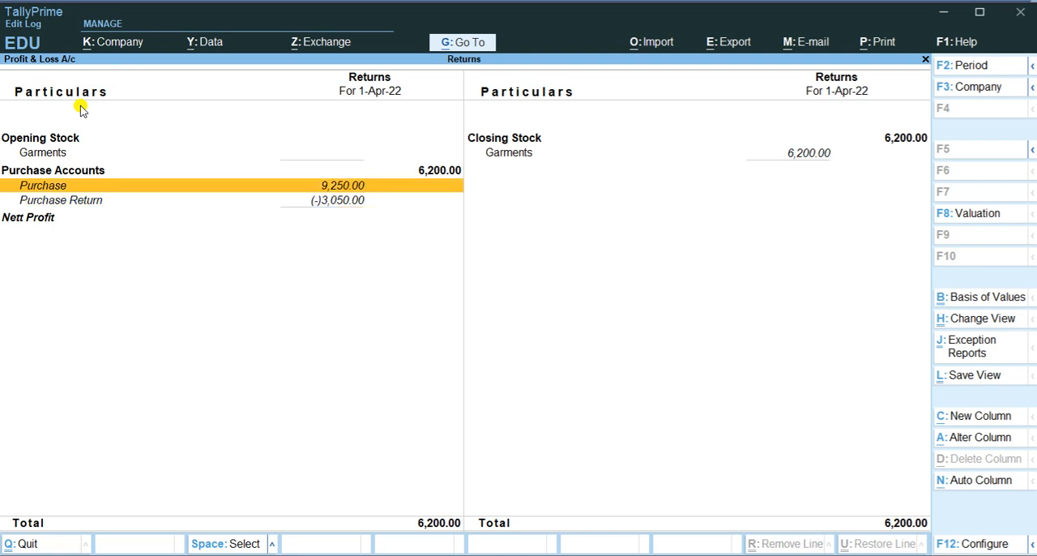